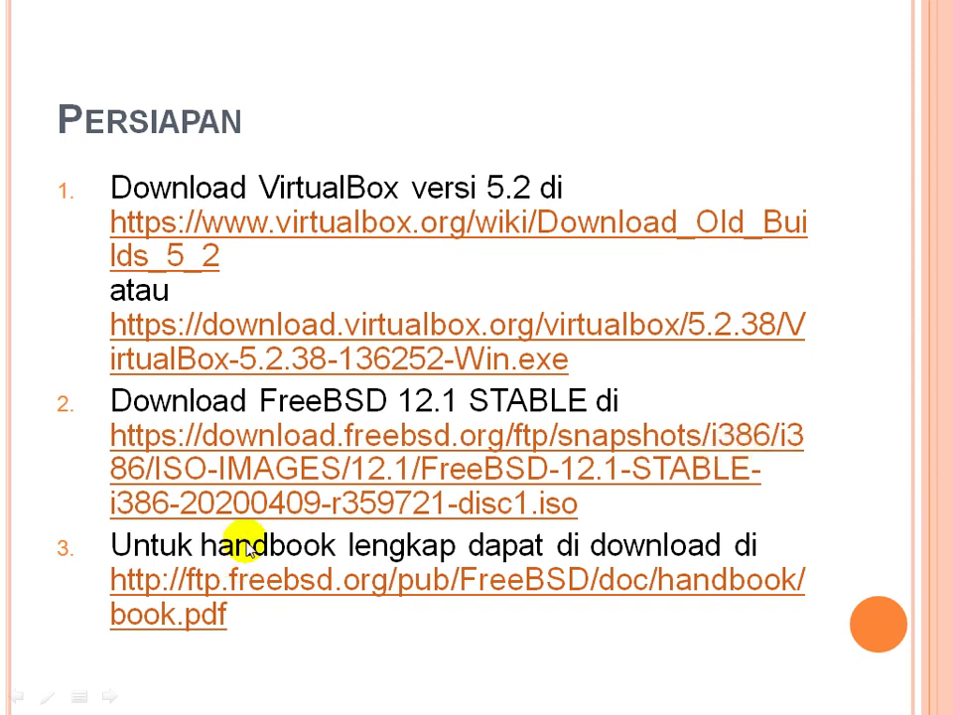
Step: End the 'Installasi FreeBSD di VirtualBox' slide show and return to Normal editing view
left_click(354, 622)
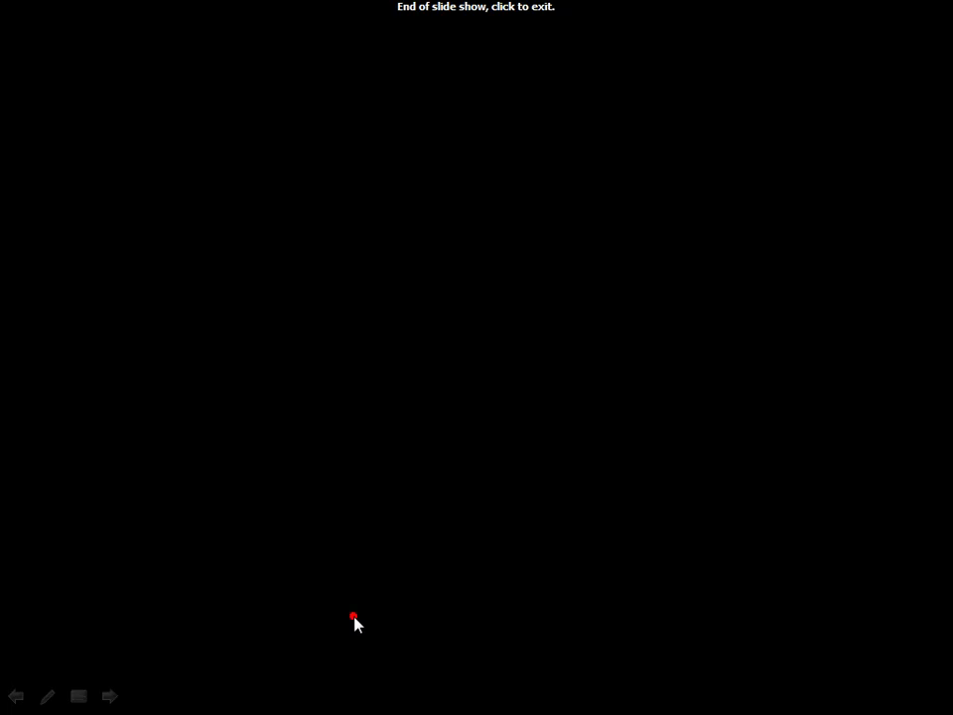
left_click(198, 675)
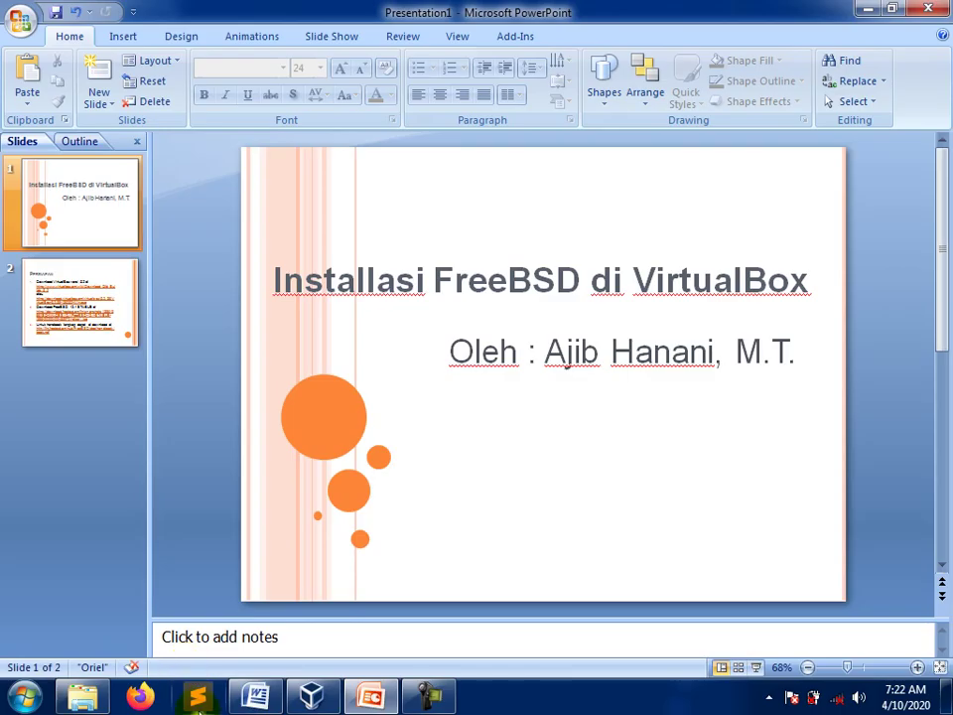
Step: Open VirtualBox's Host Network Manager and enlarge it to show all three host-only adapters
left_click(312, 698)
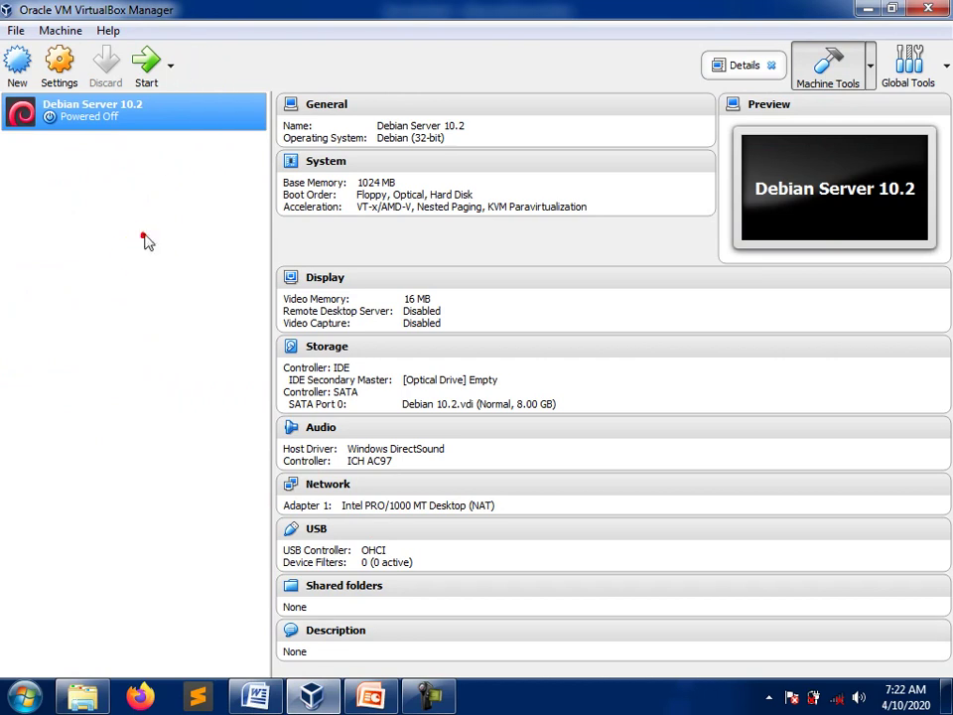
left_click(16, 33)
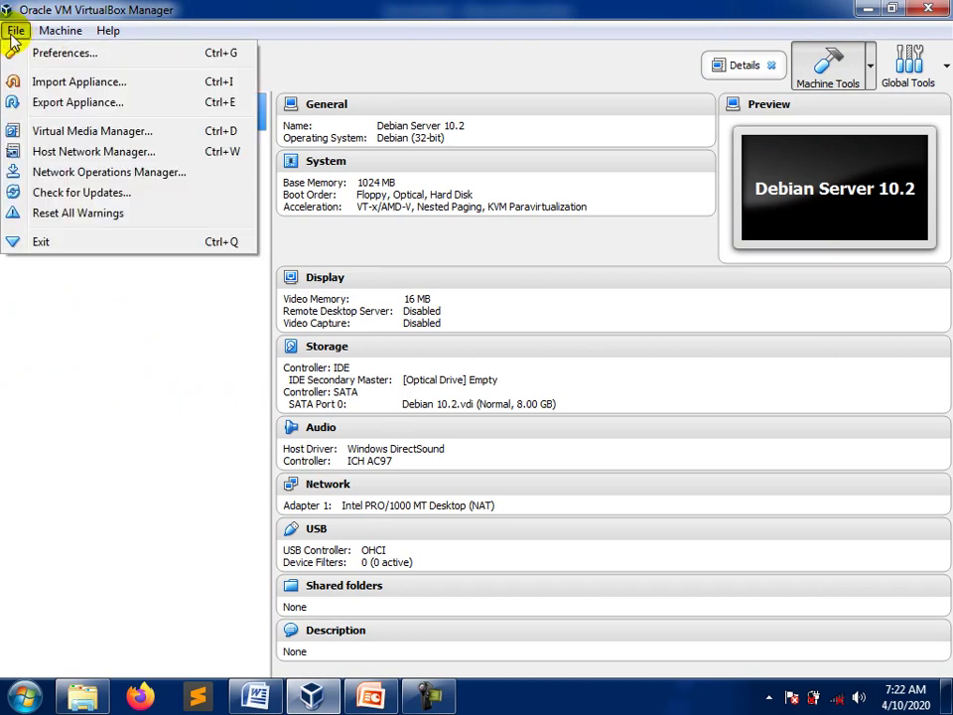
left_click(111, 154)
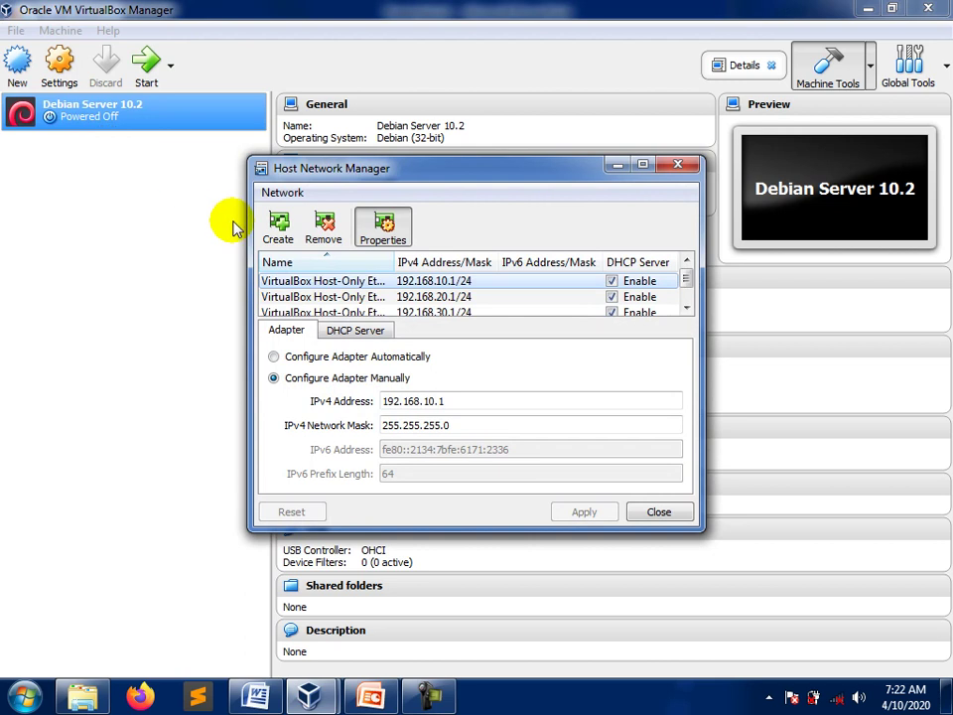
left_click_drag(699, 524, 760, 529)
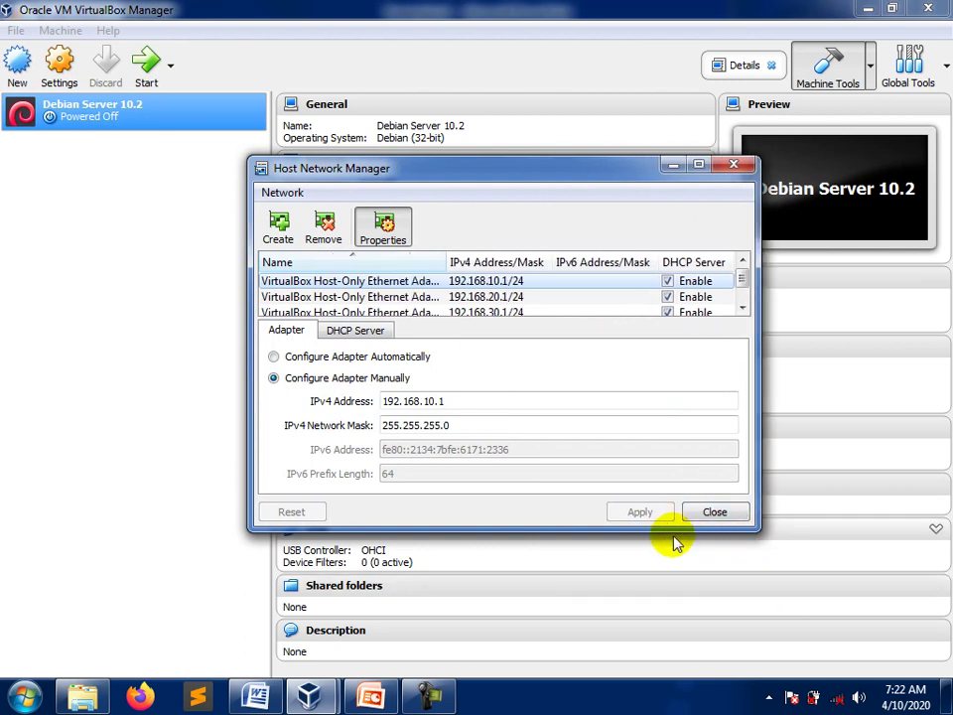
left_click_drag(673, 531, 676, 603)
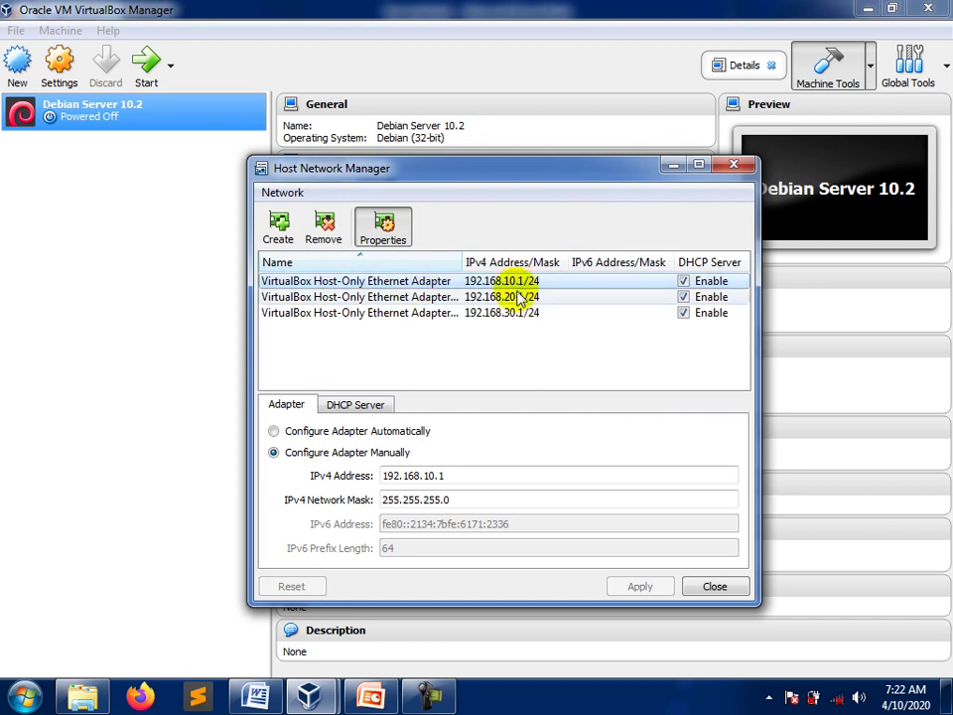
Step: Check that the first adapter uses IPv4 192.168.10.1 with mask 255.255.255.0
left_click(407, 476)
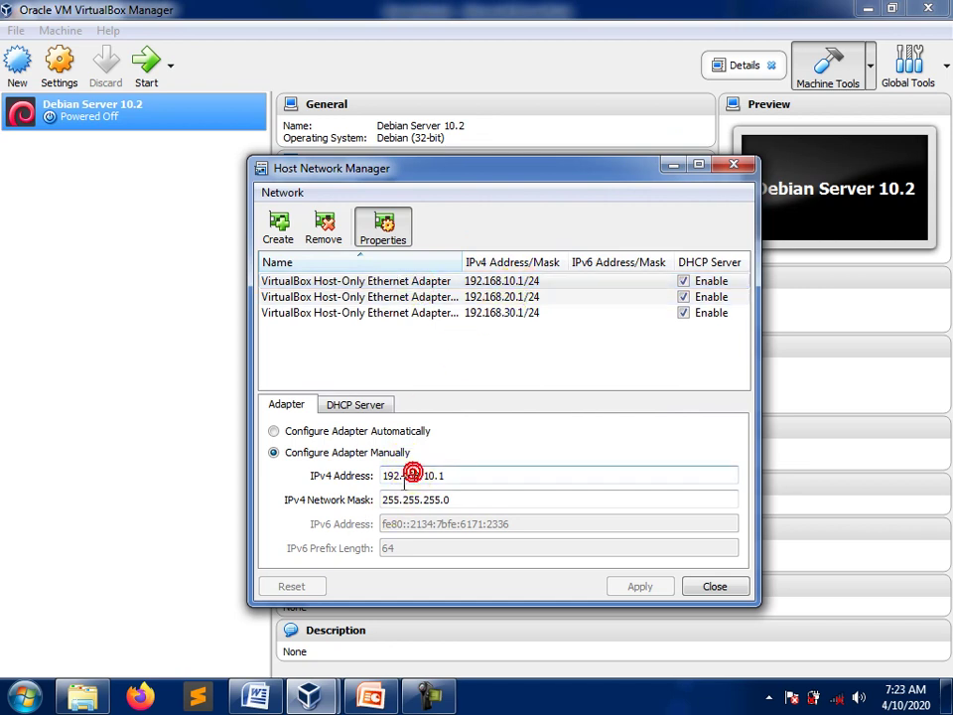
left_click_drag(483, 477, 378, 477)
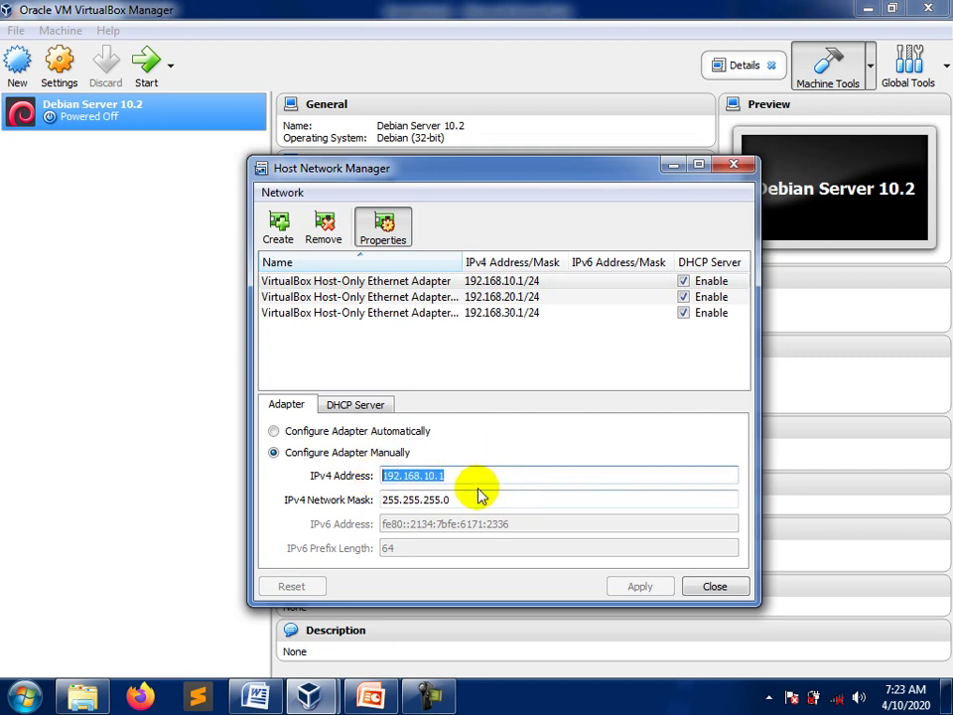
left_click_drag(478, 500, 367, 507)
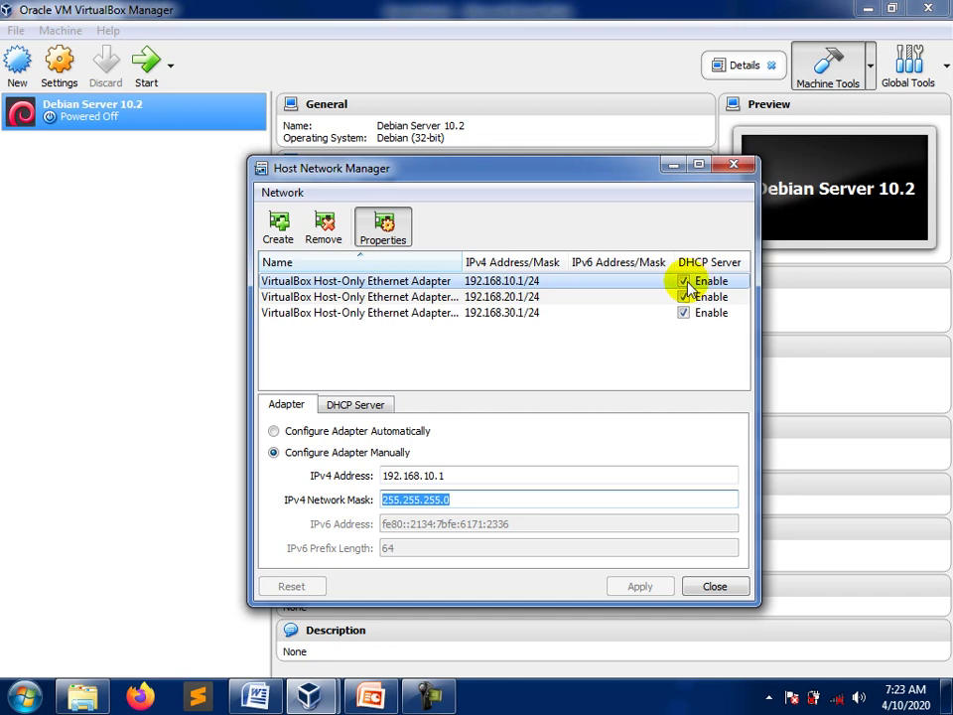
left_click(367, 405)
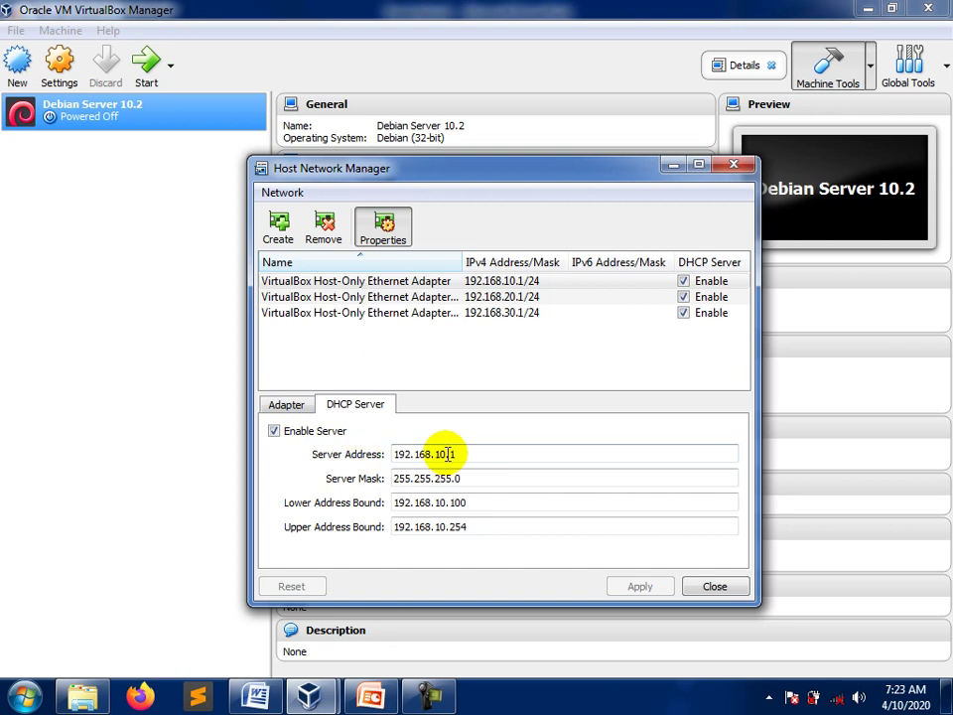
Step: Verify DHCP server 192.168.10.1/255.255.255.0 with range 192.168.10.100–192.168.10.254, then close the manager
left_click_drag(486, 454, 307, 451)
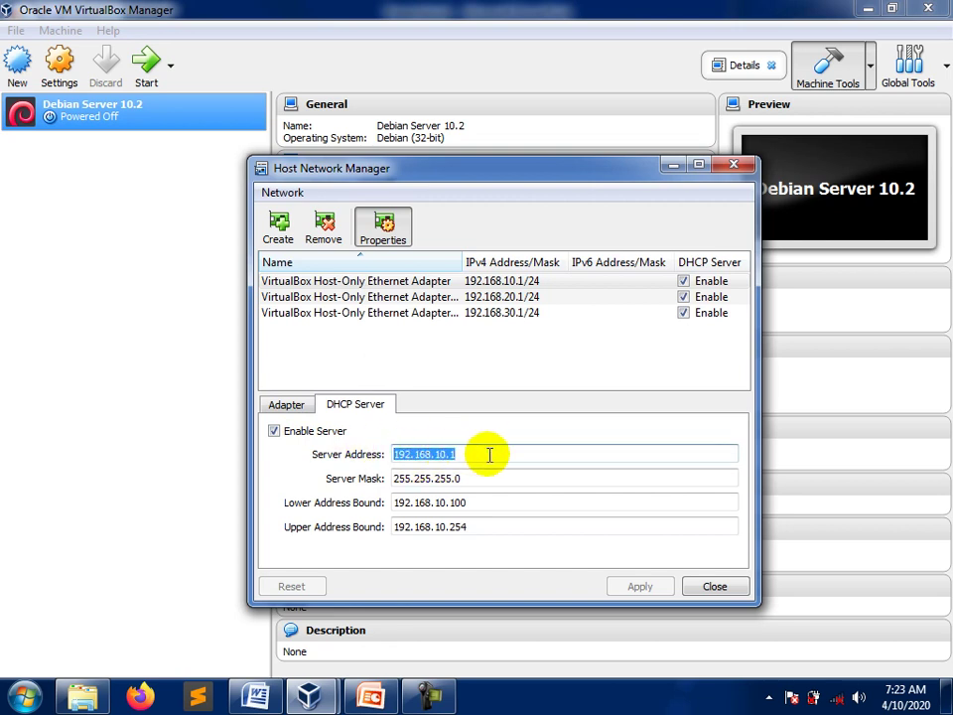
left_click_drag(398, 484, 471, 481)
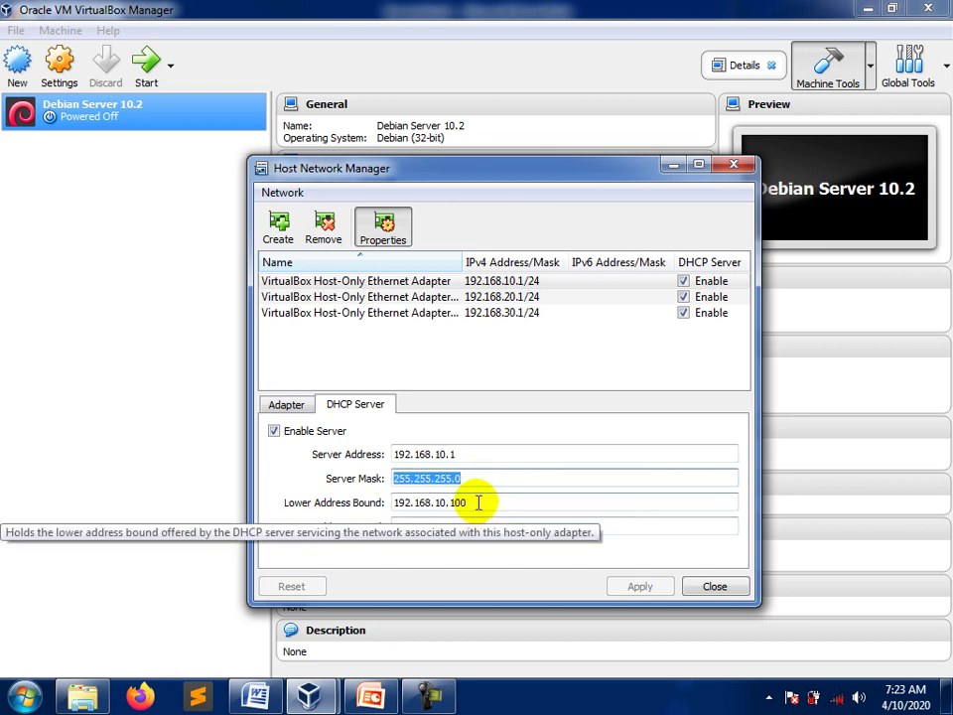
left_click(479, 502)
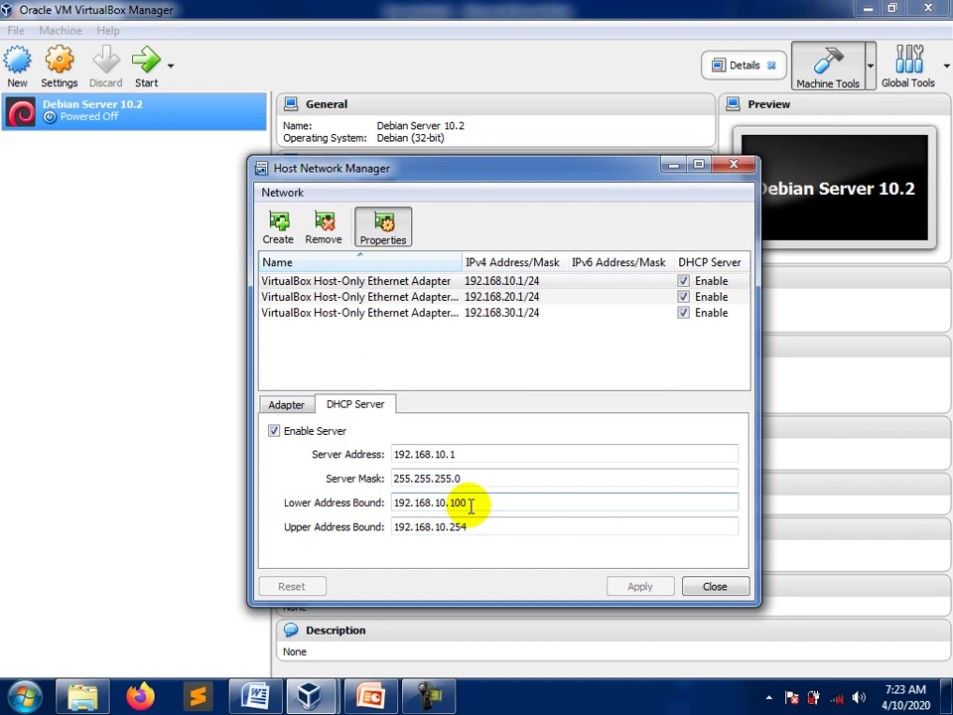
left_click_drag(398, 527, 462, 526)
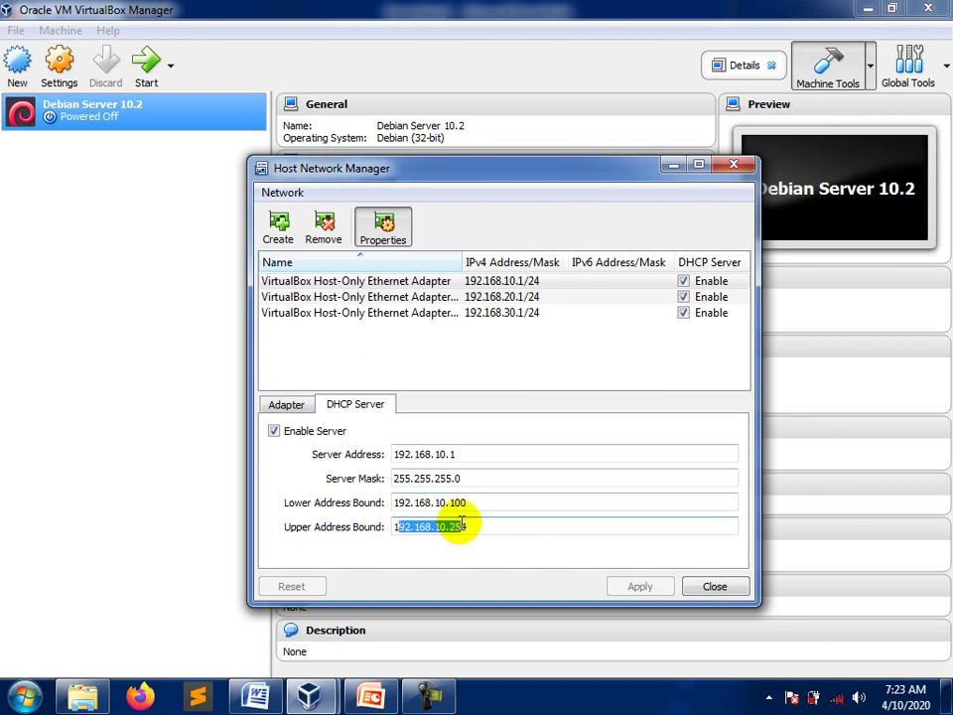
left_click(412, 281)
left_click_drag(461, 260, 500, 260)
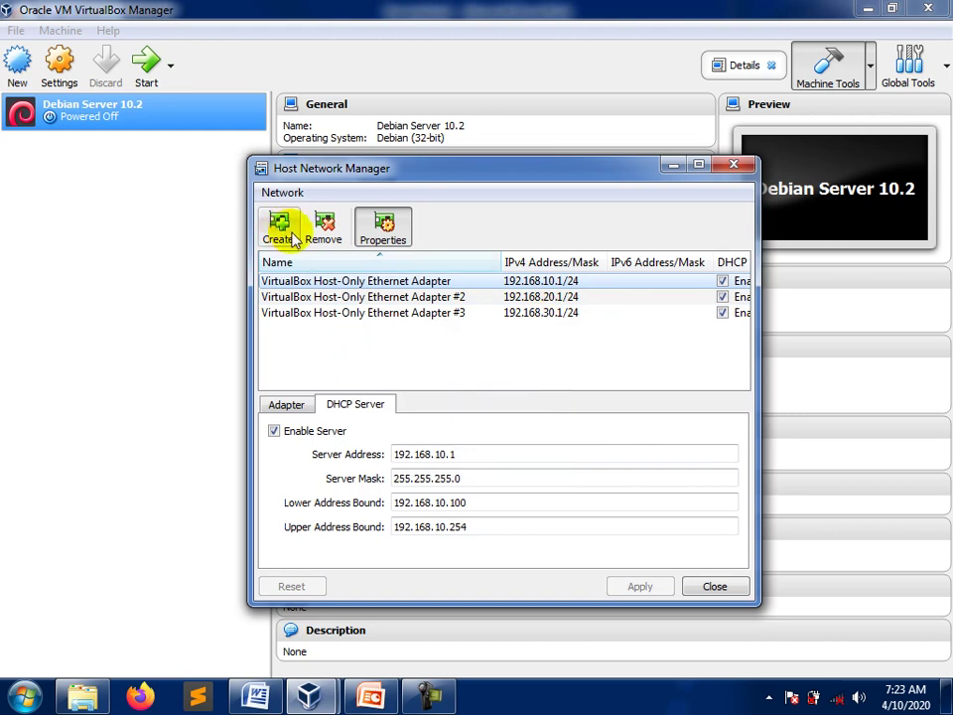
left_click(715, 585)
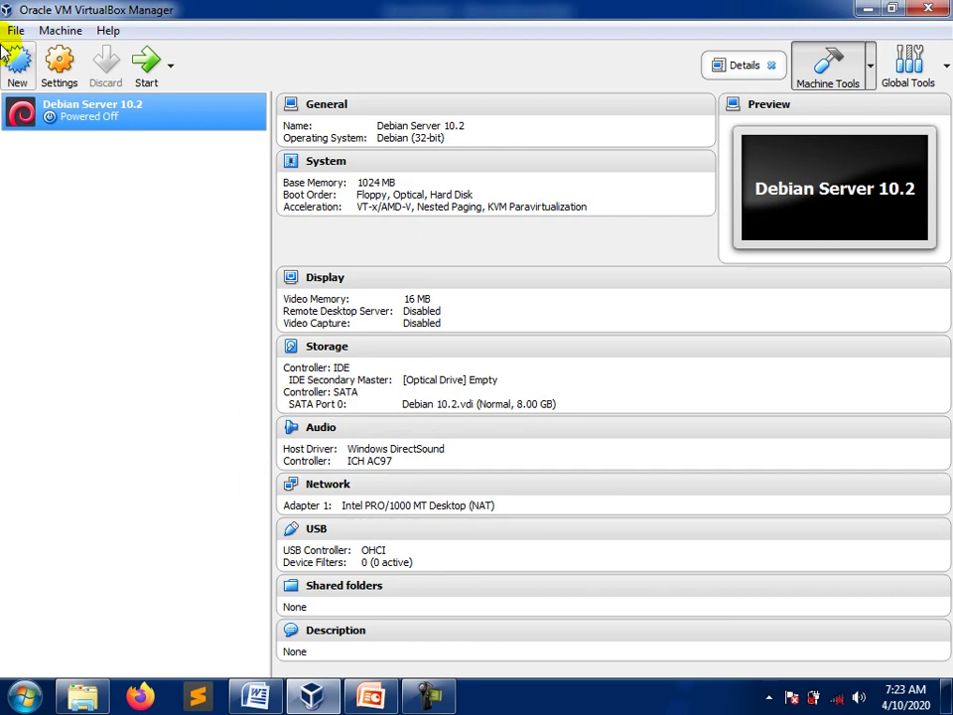
Step: Create a new VM named 'FreeBSD 12.1 Stable' with type BSD, version FreeBSD (32-bit)
left_click(19, 69)
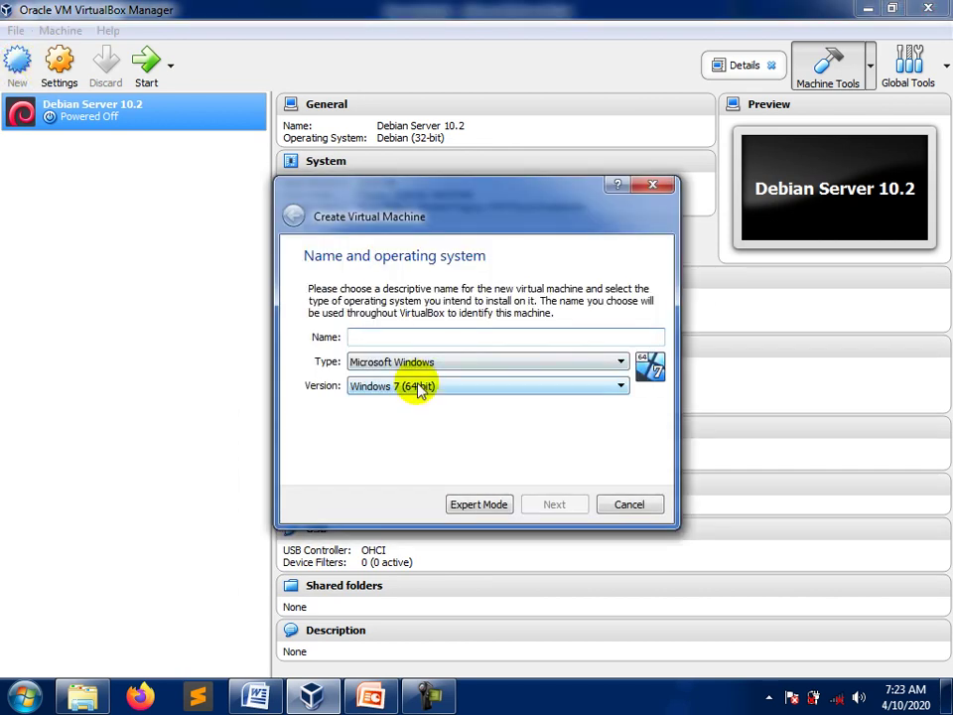
left_click(390, 335)
type("Fre")
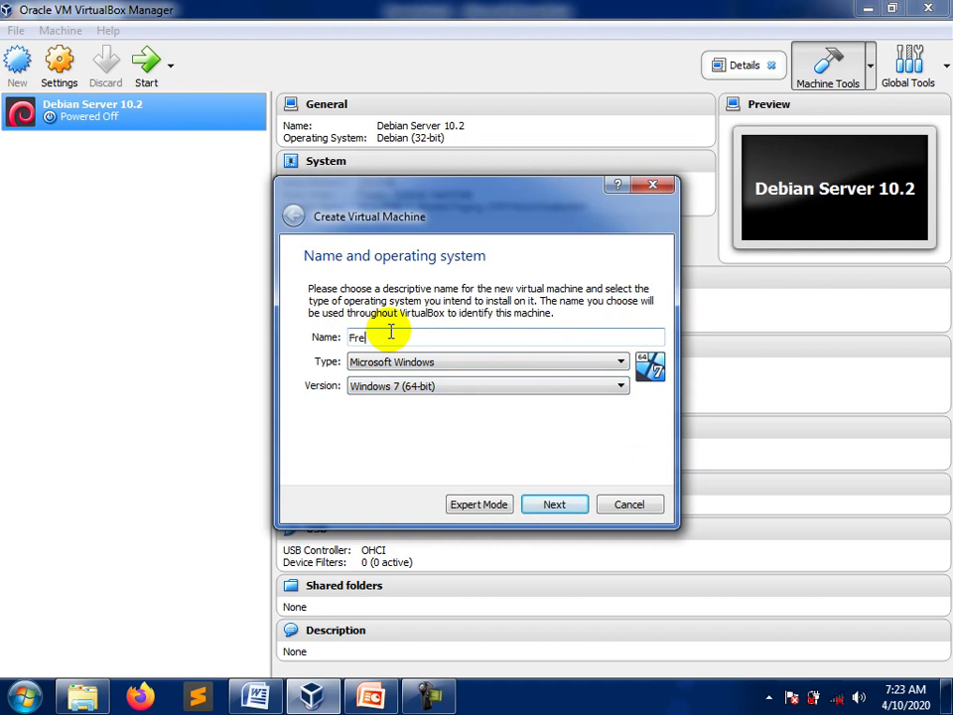
type("eBSD 12.1 Stable")
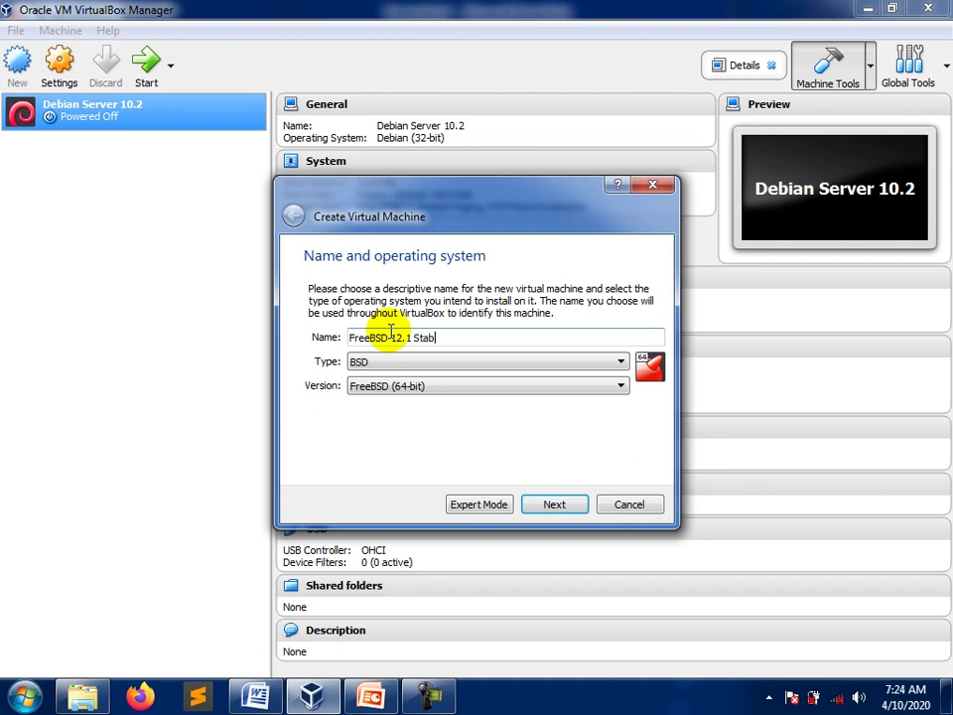
left_click(457, 386)
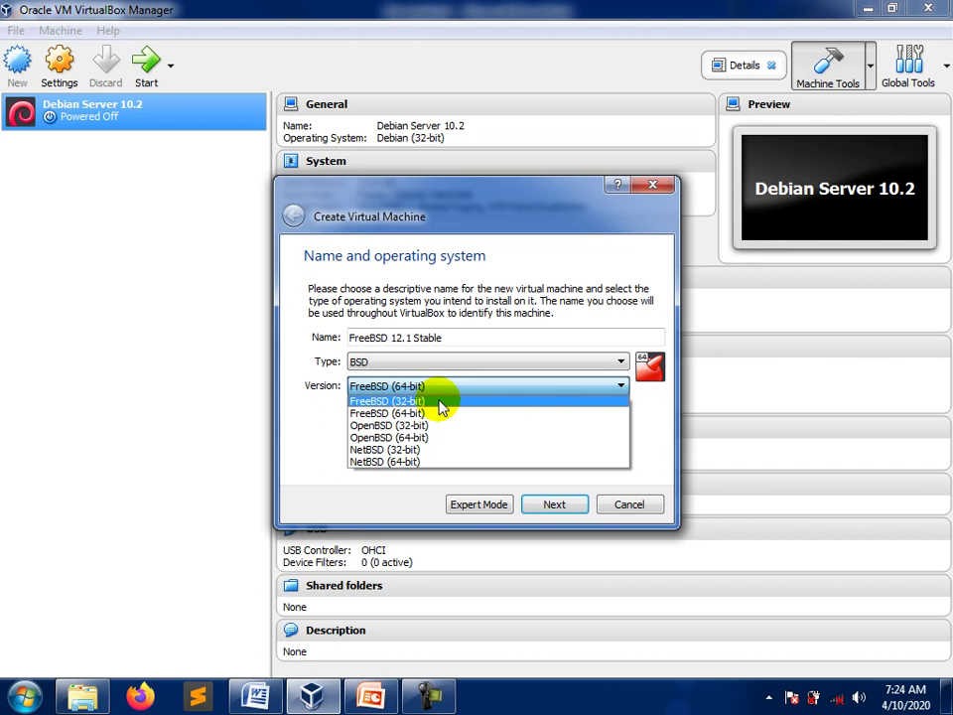
left_click(441, 402)
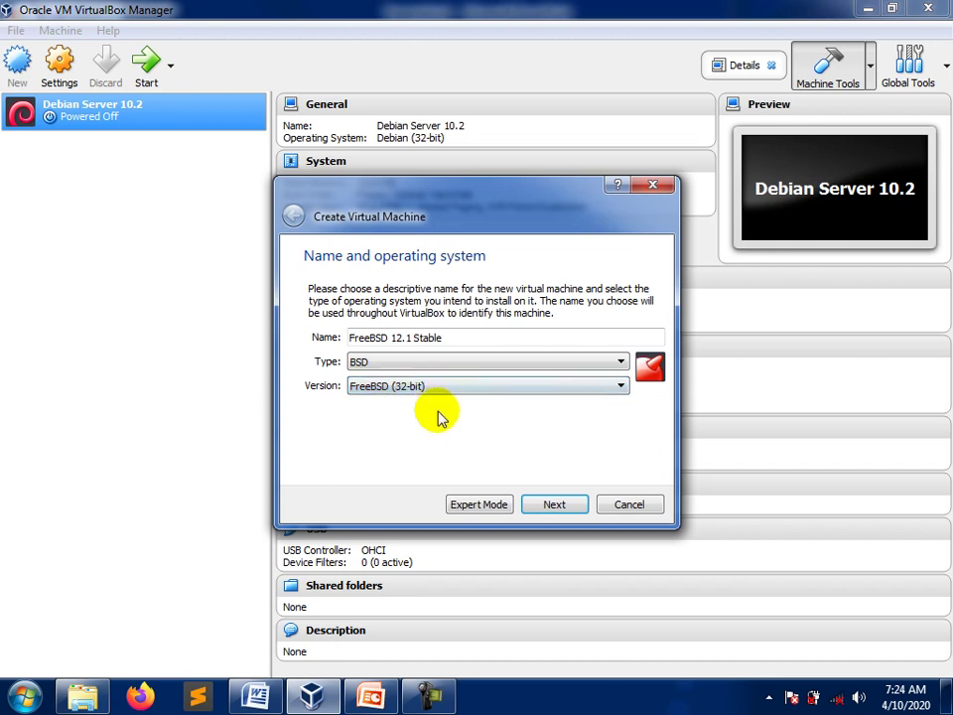
Step: Set the new FreeBSD VM's memory size to 512 MB
left_click(551, 506)
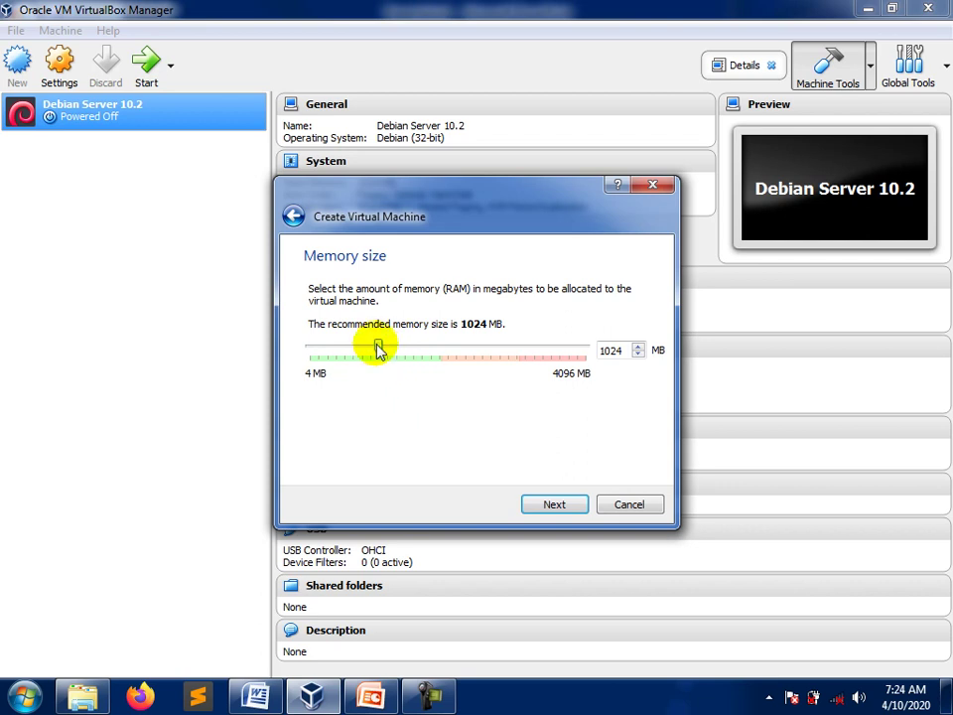
left_click_drag(378, 347, 358, 349)
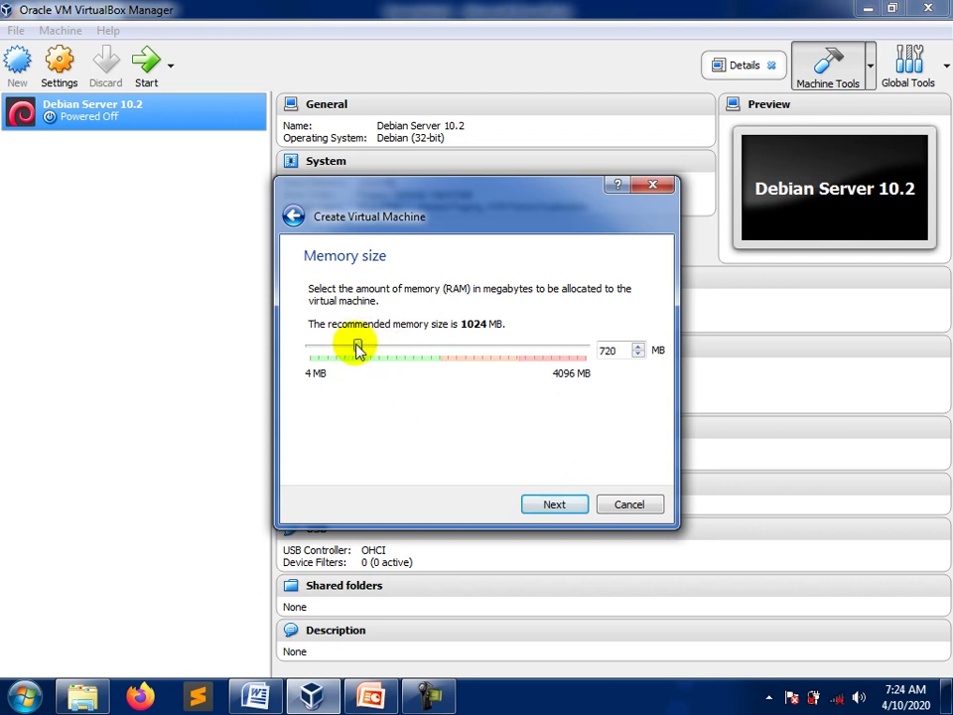
double_click(610, 350)
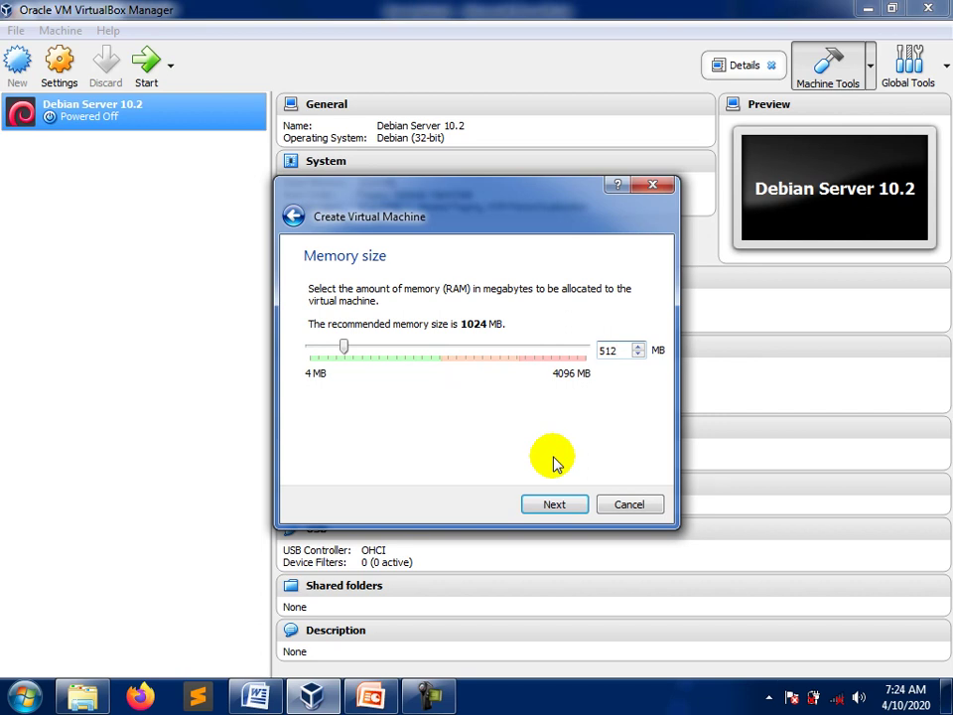
left_click(617, 352)
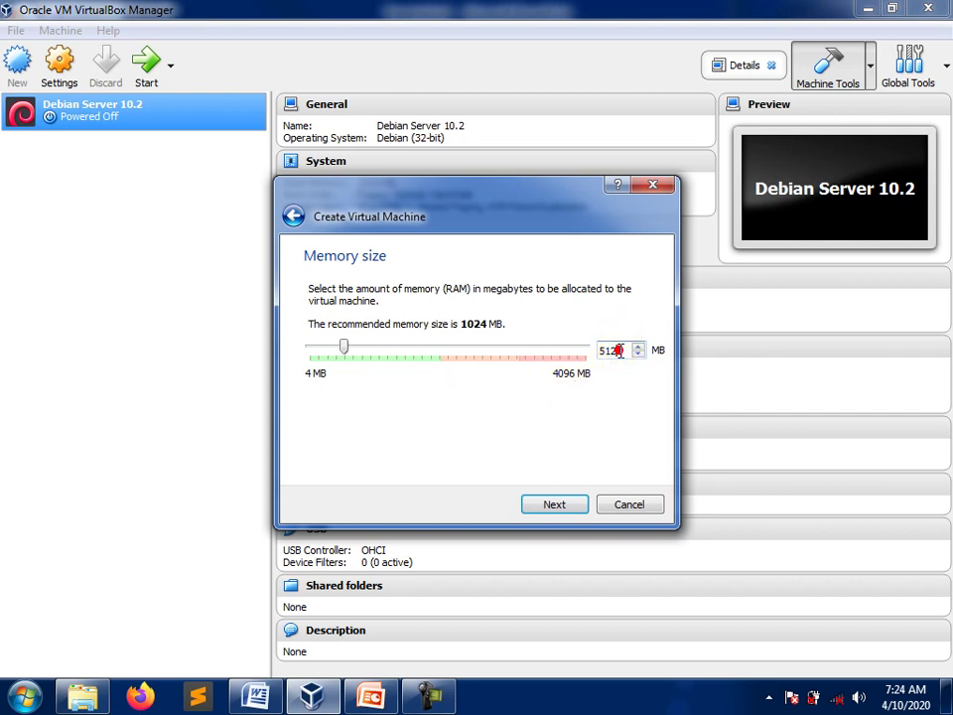
Step: Give the VM a dynamically allocated 10 GB VDI hard disk, then open its Settings
left_click(552, 506)
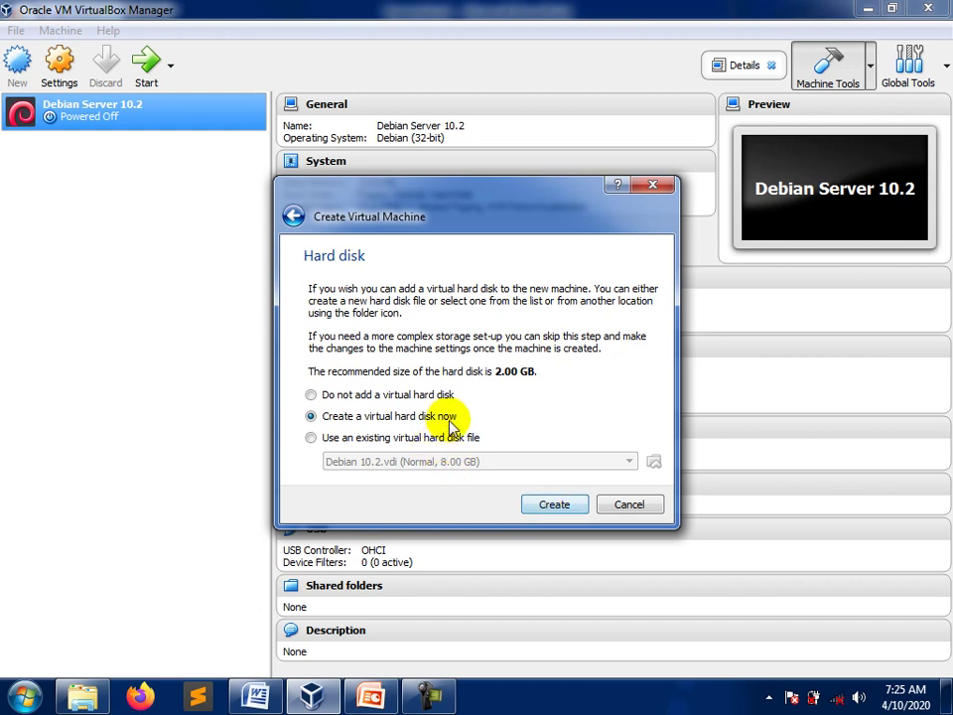
left_click(554, 506)
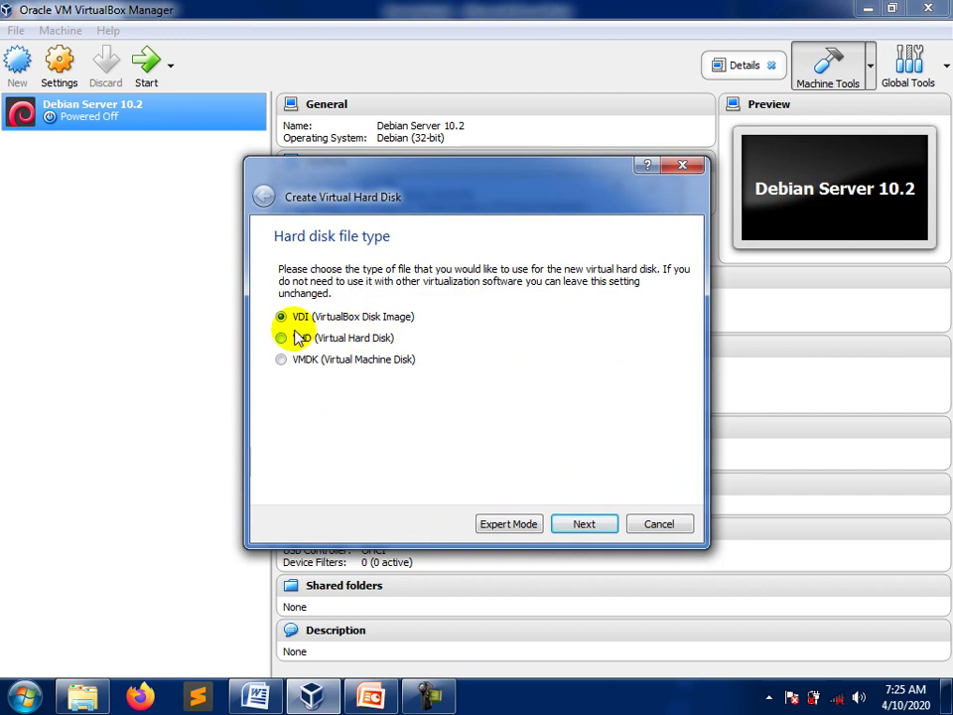
left_click(596, 528)
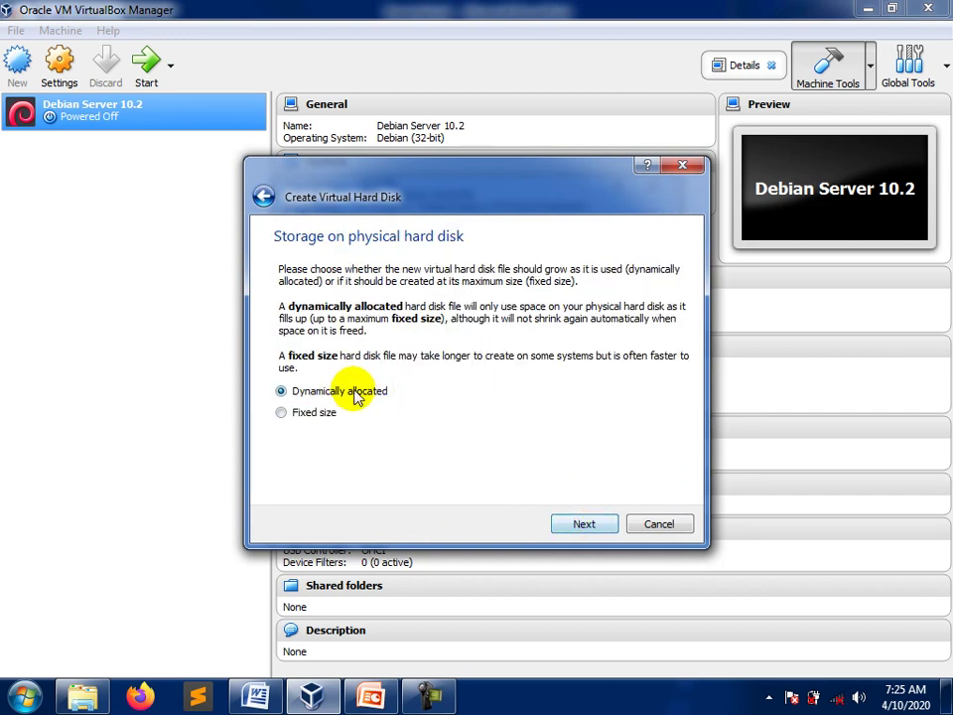
left_click(596, 529)
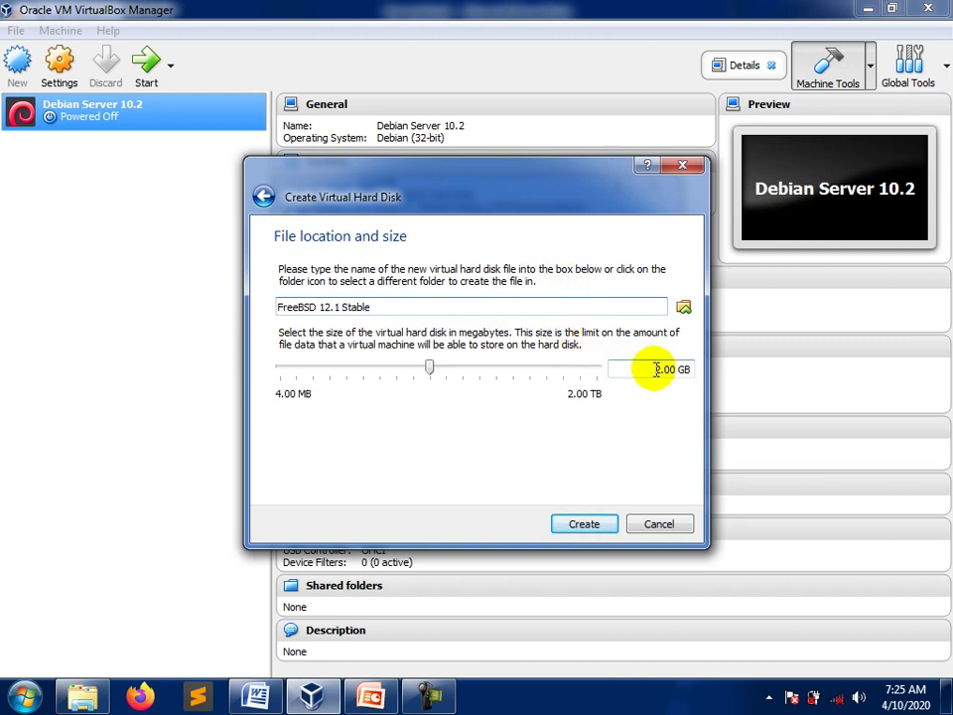
left_click_drag(656, 369, 663, 369)
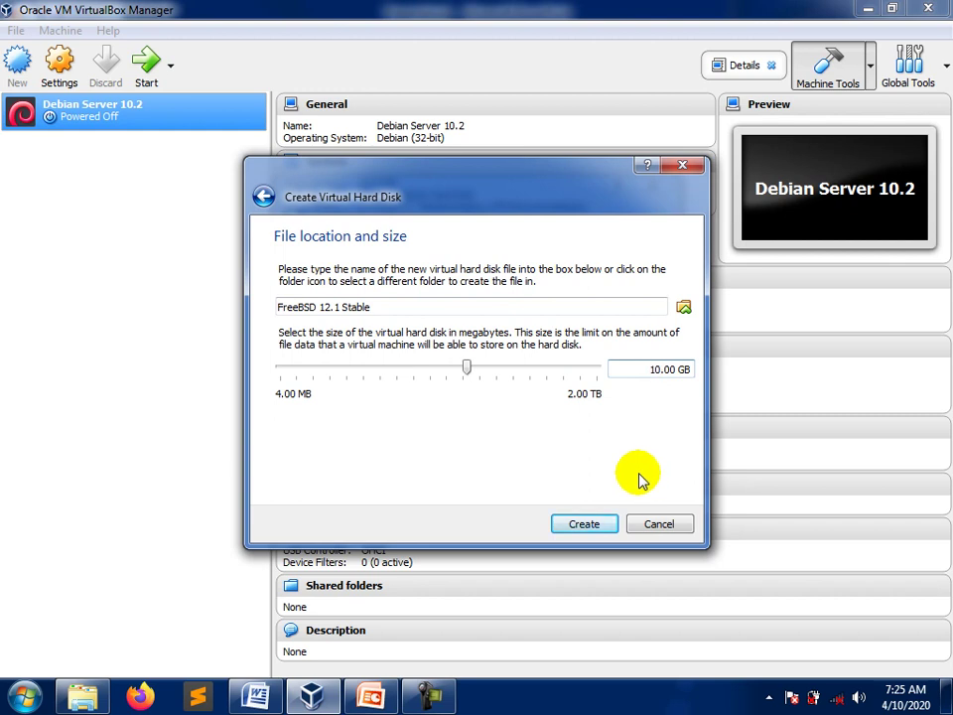
left_click(542, 464)
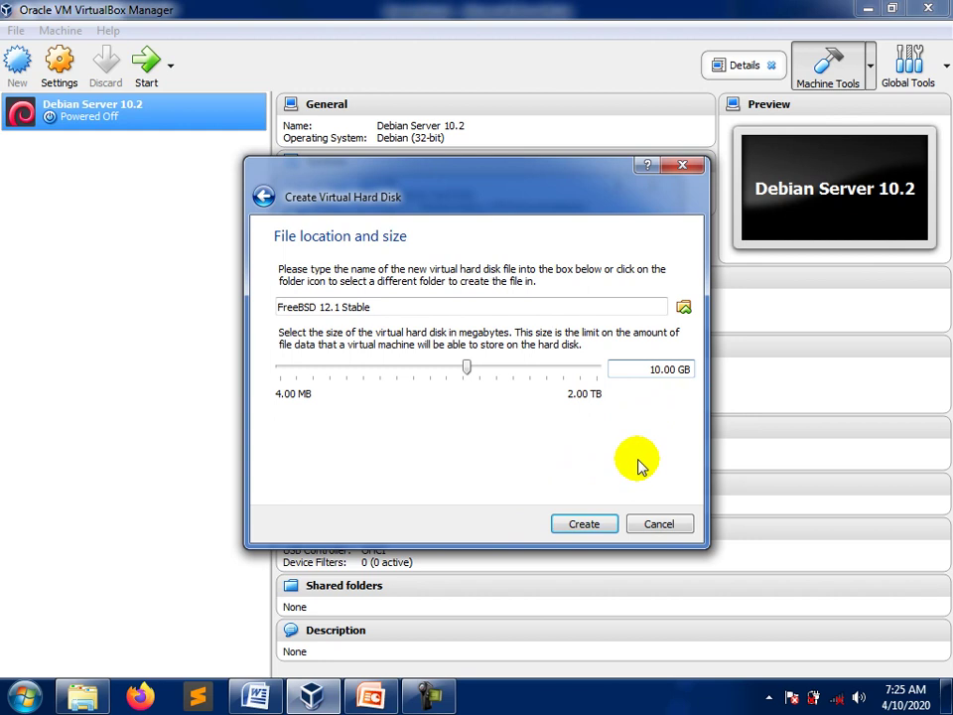
left_click(585, 525)
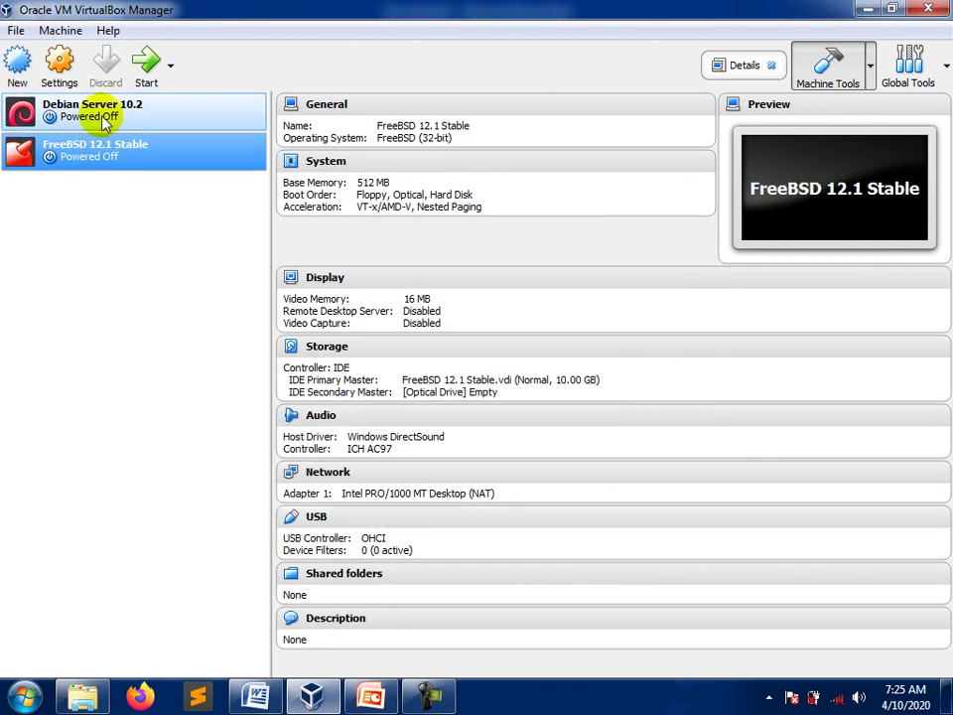
left_click(62, 71)
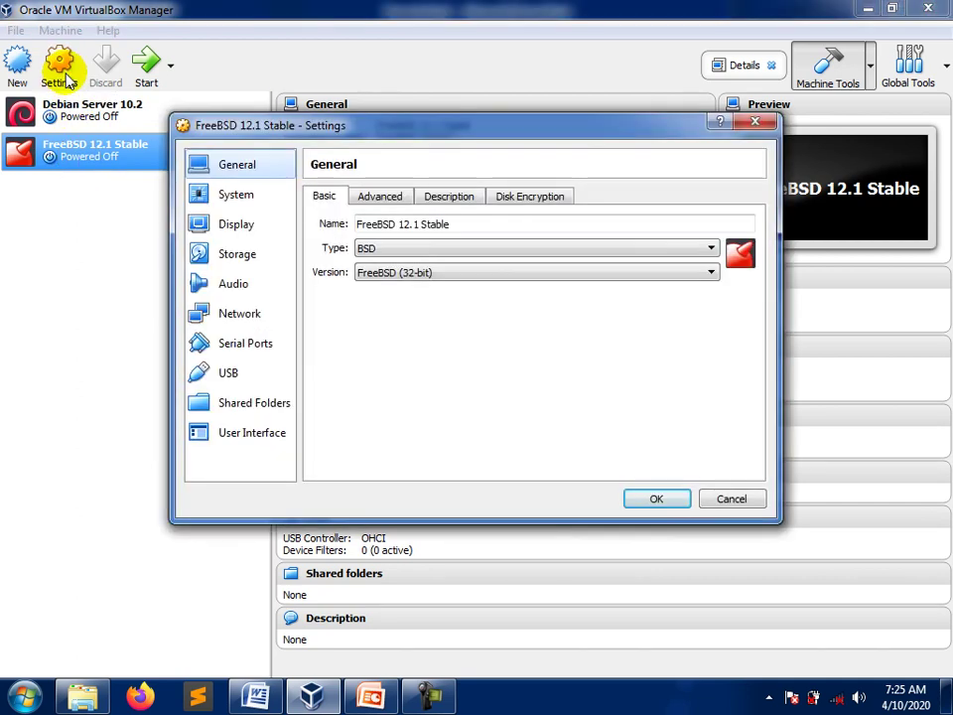
Step: Load the FreeBSD 12.1 installer ISO into the VM's empty optical drive
left_click(248, 260)
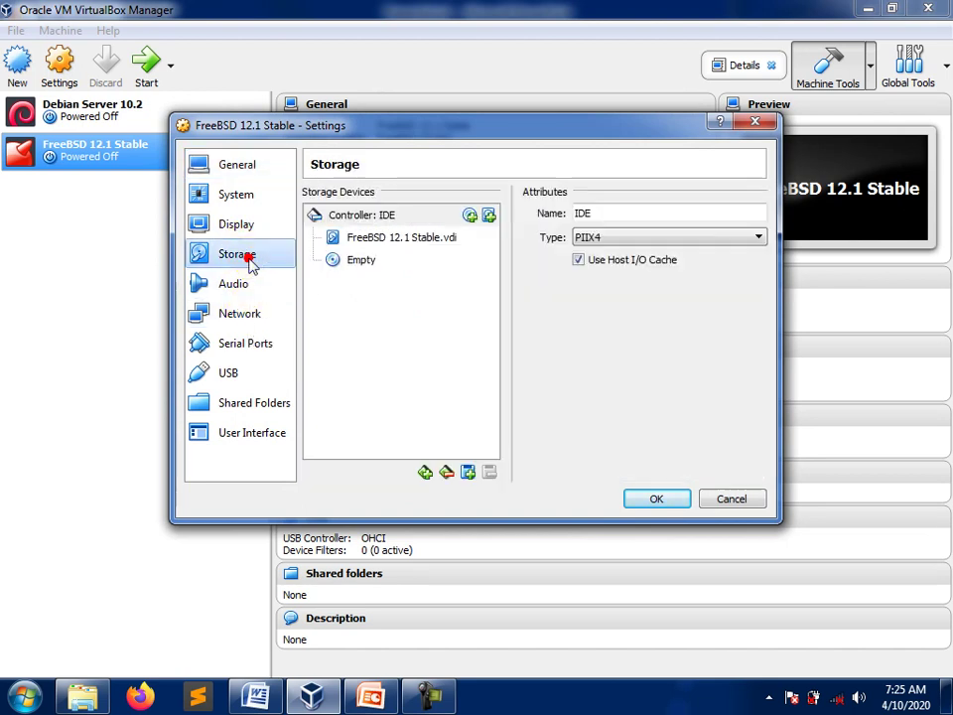
left_click(372, 263)
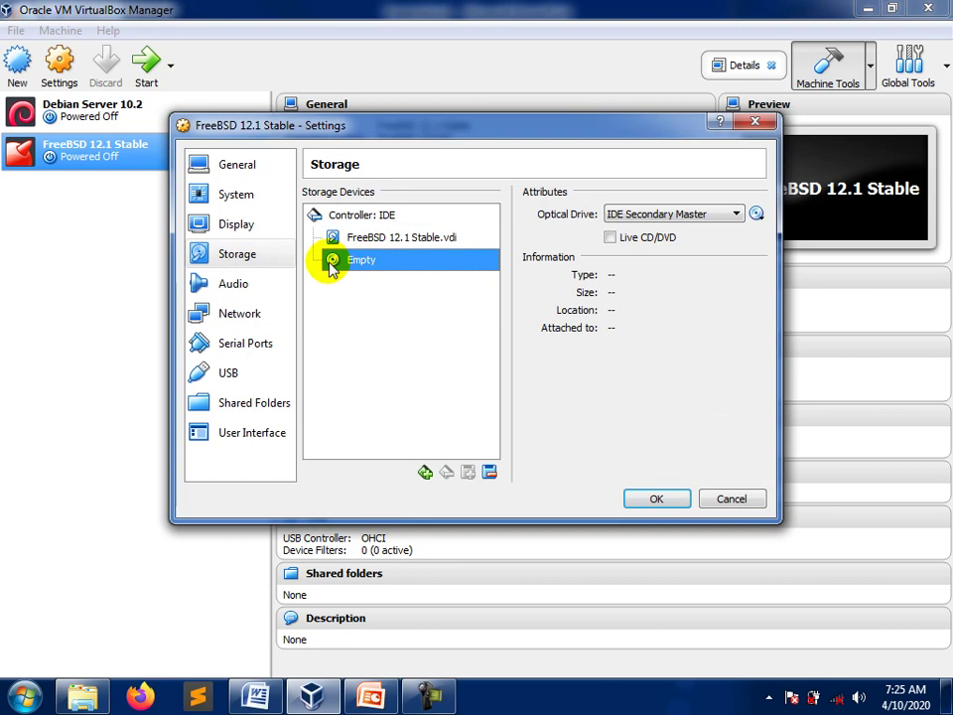
left_click(756, 213)
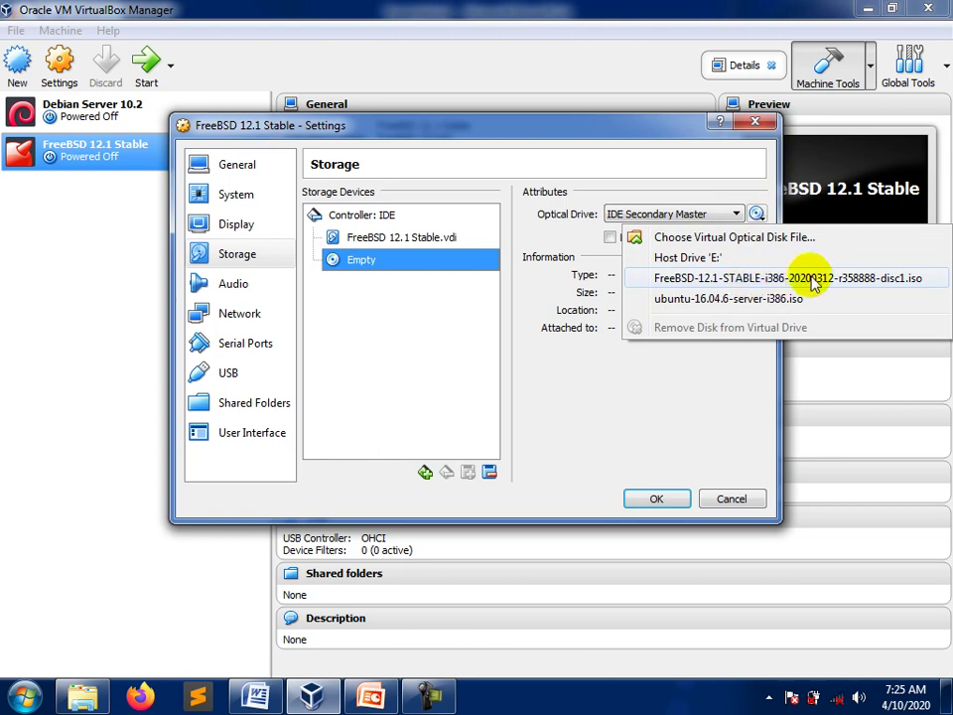
left_click(851, 280)
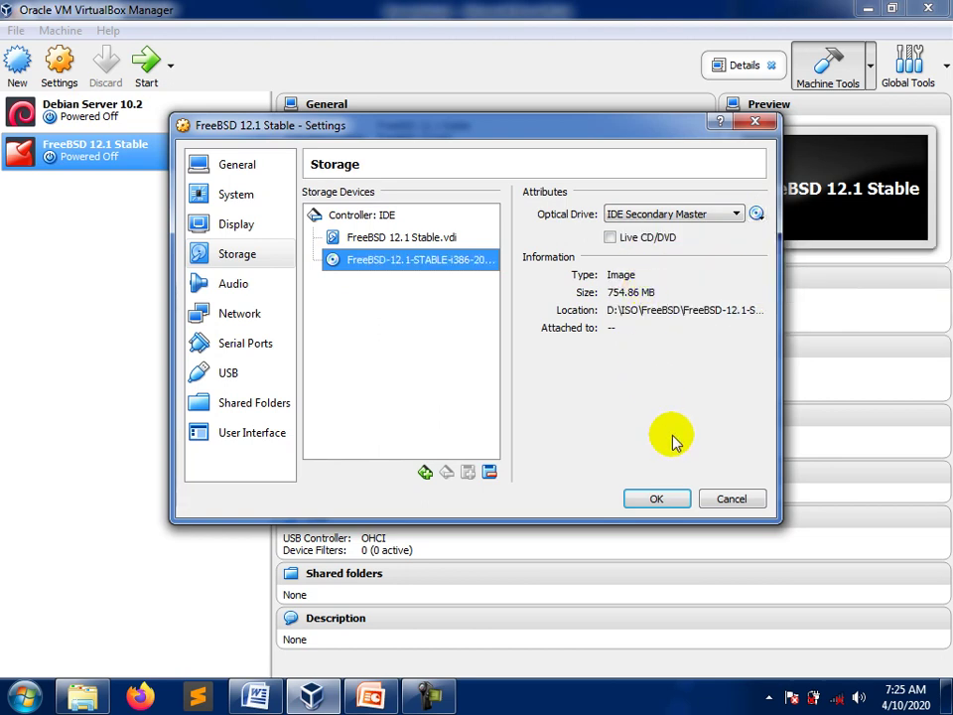
left_click(243, 316)
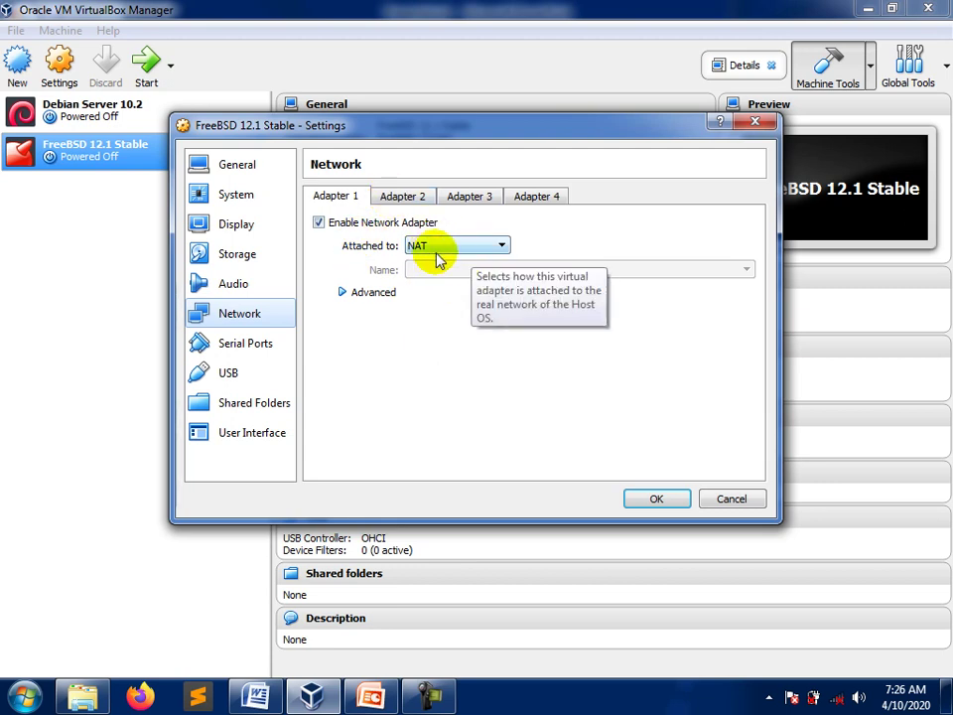
Step: Enable Adapter 2 as a Host-only Adapter on the VirtualBox Host-Only Ethernet Adapter
left_click(405, 198)
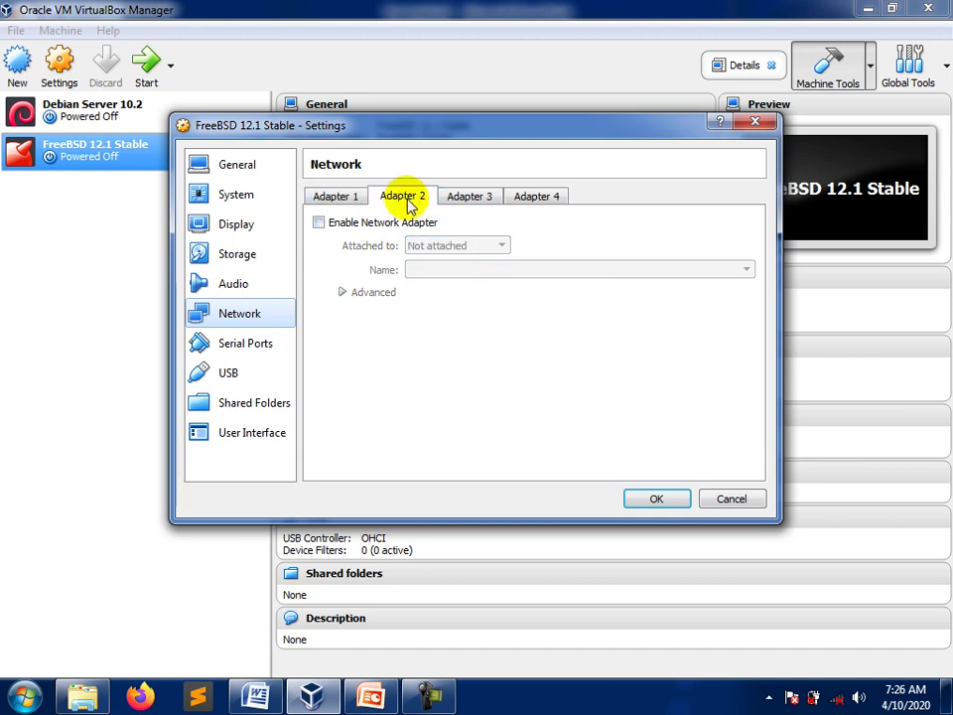
left_click(320, 225)
left_click(473, 247)
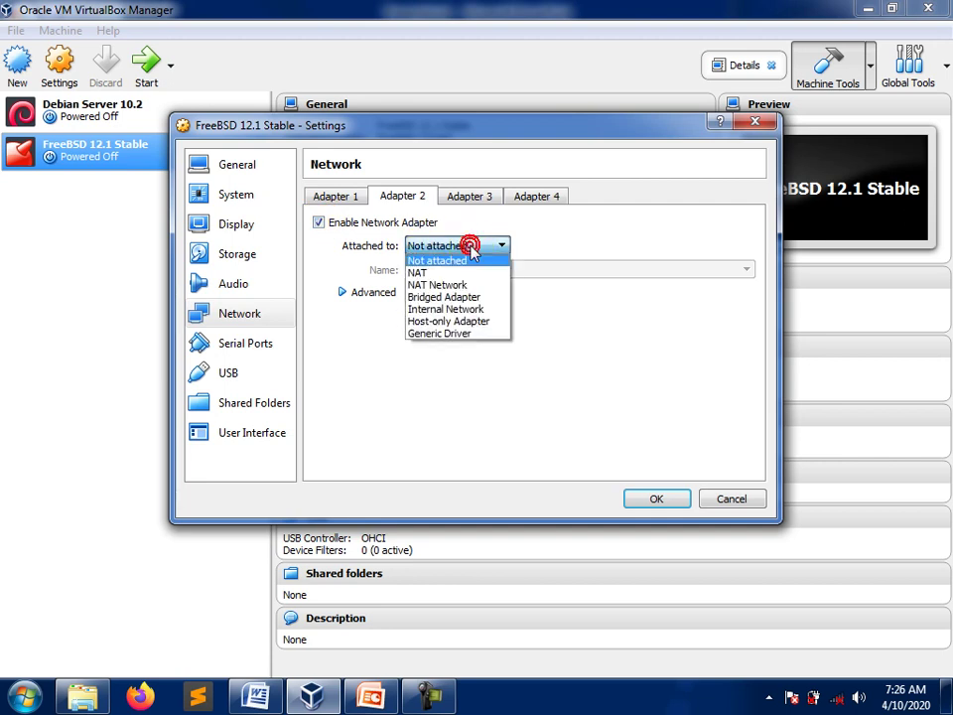
left_click(483, 321)
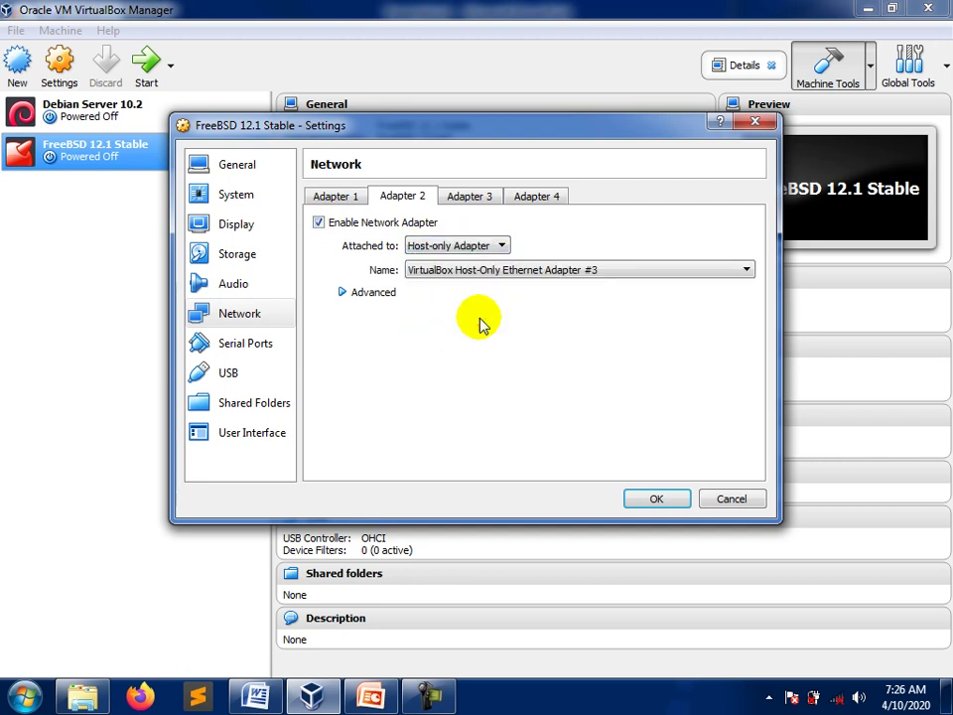
left_click(544, 281)
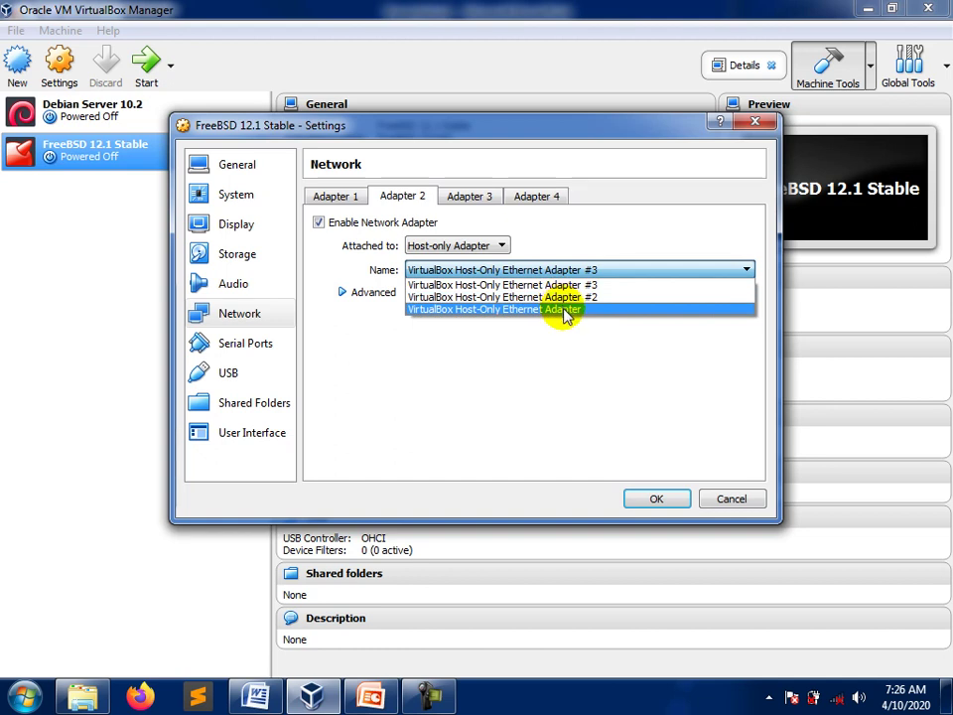
left_click(563, 310)
left_click(573, 233)
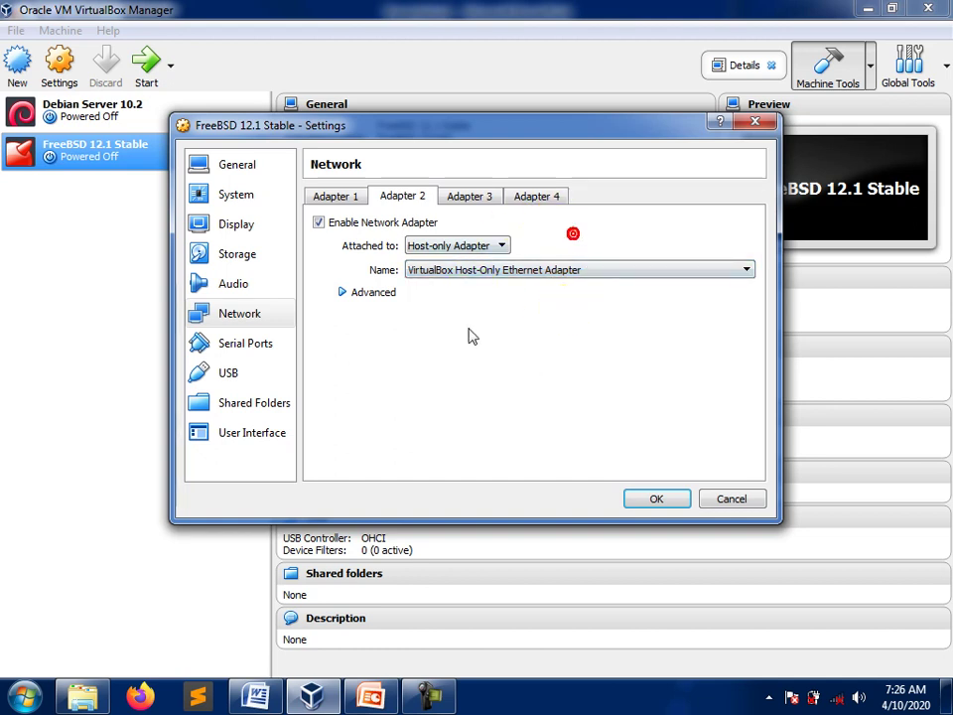
Step: Review Adapter 1's NAT and Adapter 2's advanced options, then save the network settings
left_click(337, 197)
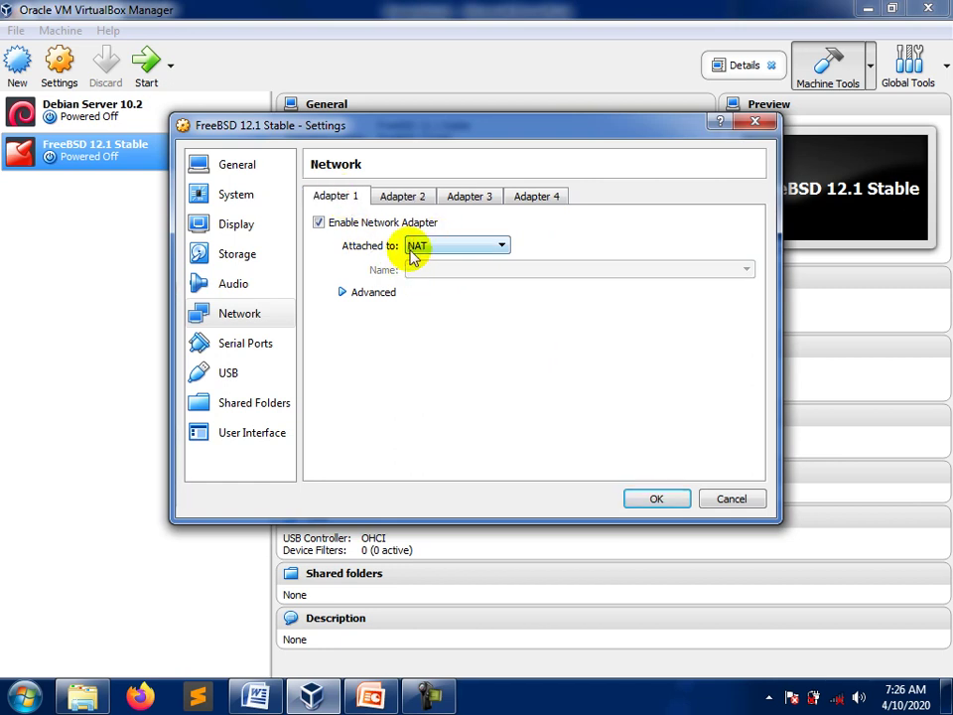
left_click(397, 198)
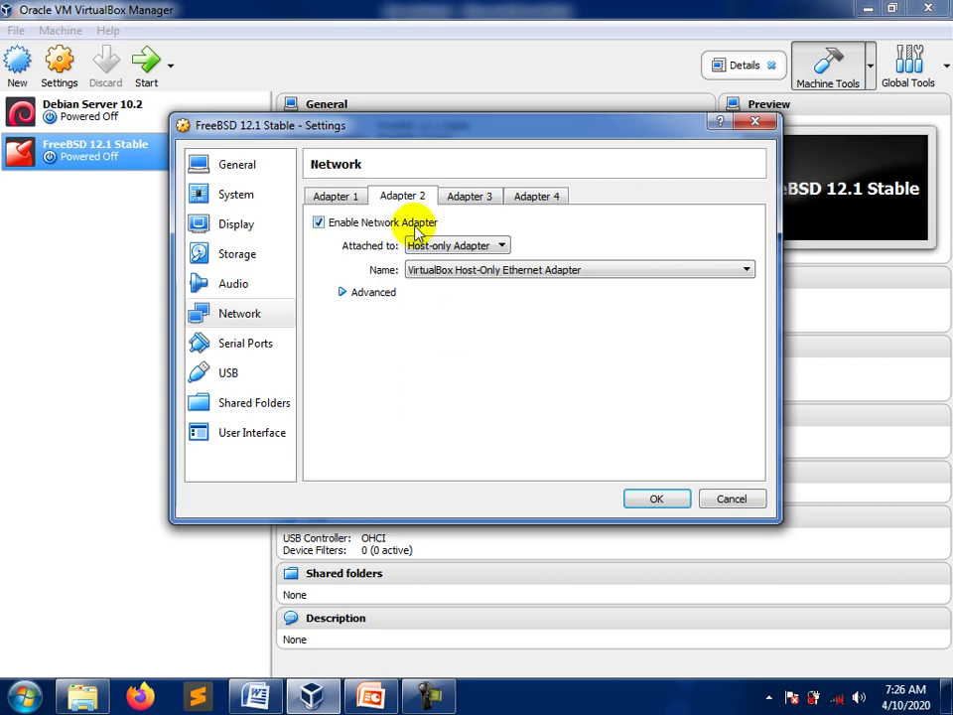
left_click(340, 293)
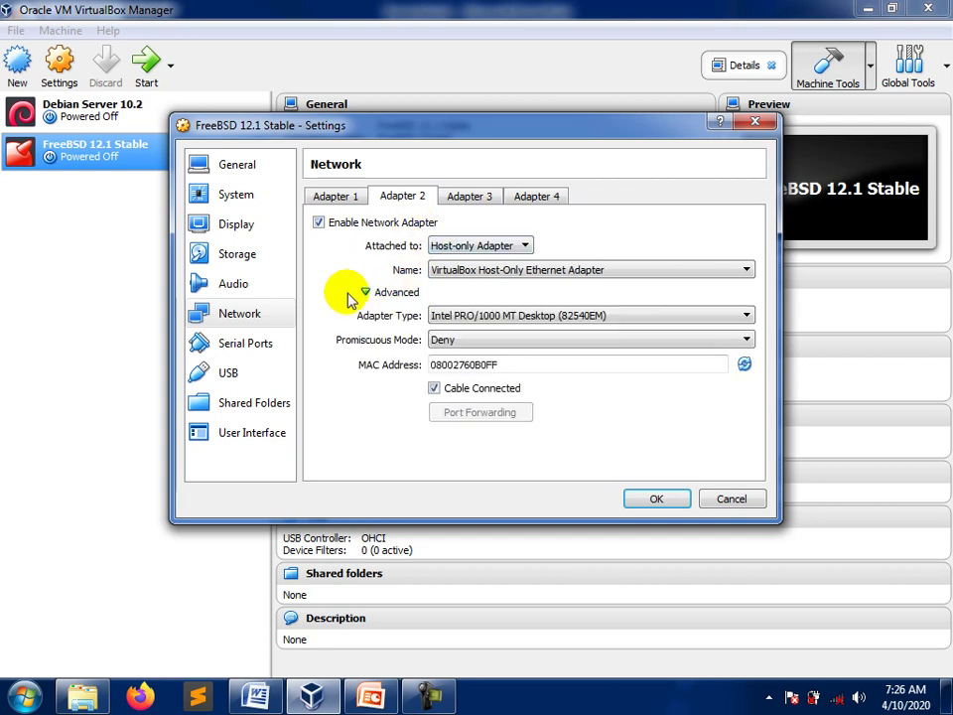
left_click(363, 292)
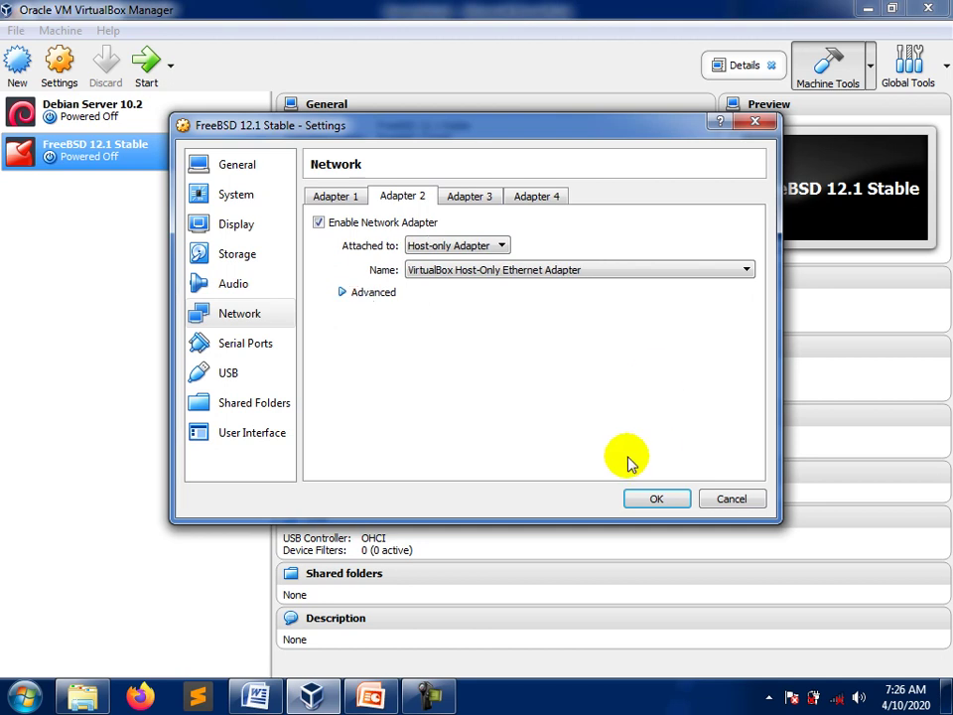
left_click(657, 499)
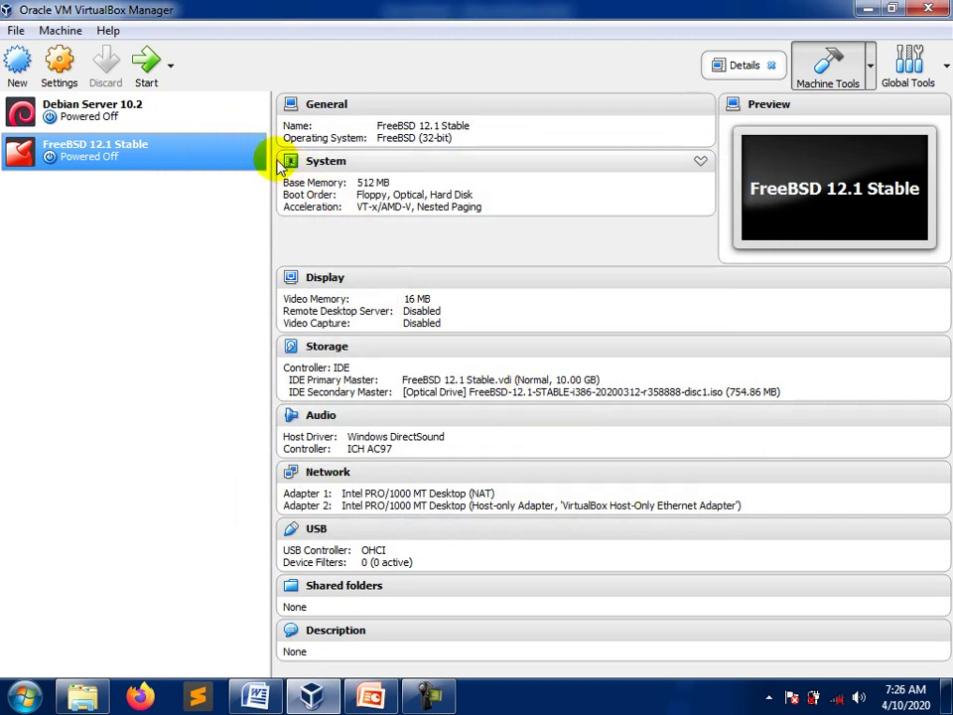
Step: Run the FreeBSD 12.1 Stable VM with Headless Start after the normal start fails, then show its window
left_click(146, 65)
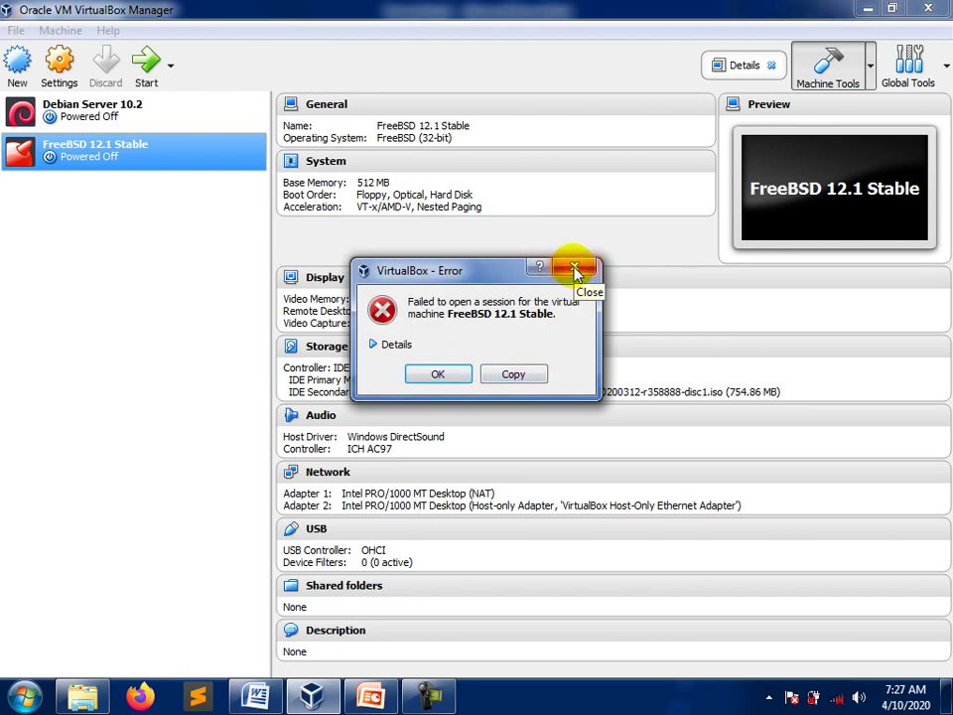
left_click(576, 271)
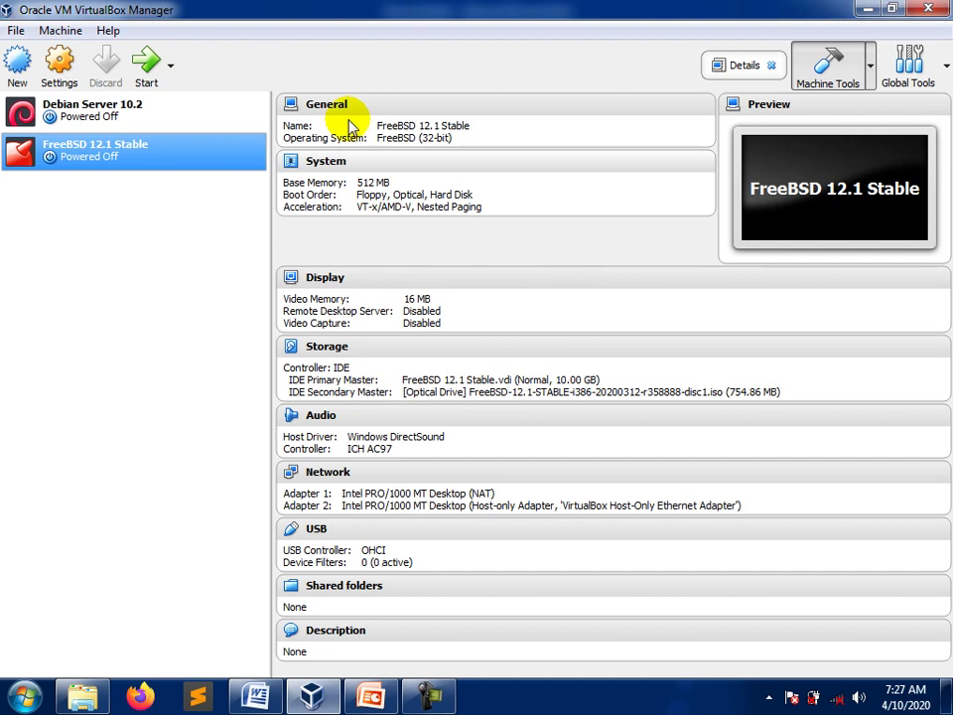
left_click(172, 67)
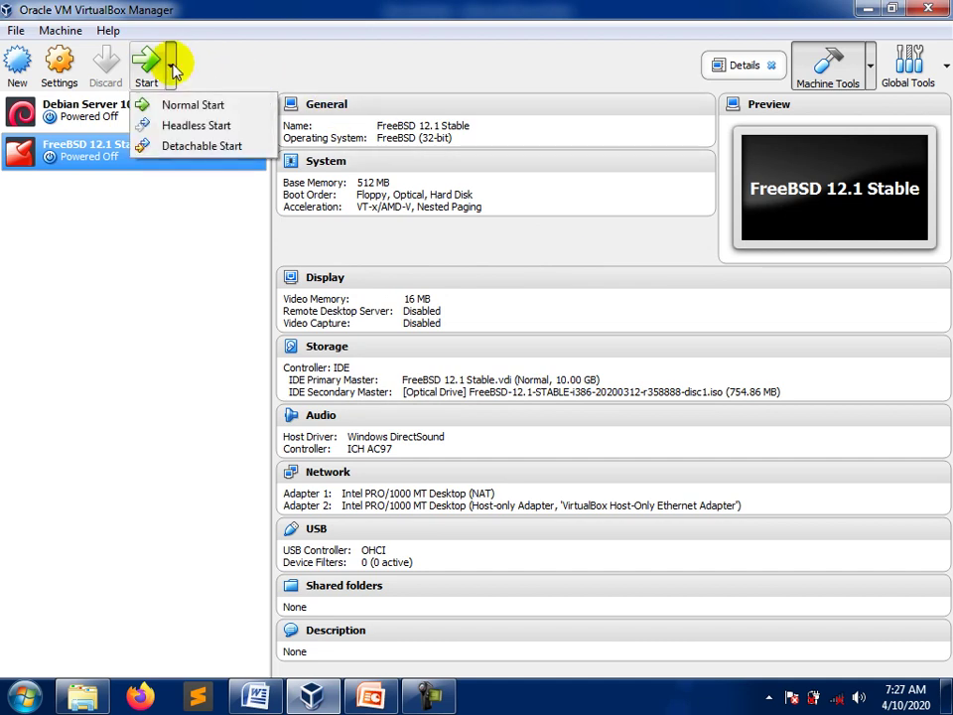
left_click(253, 127)
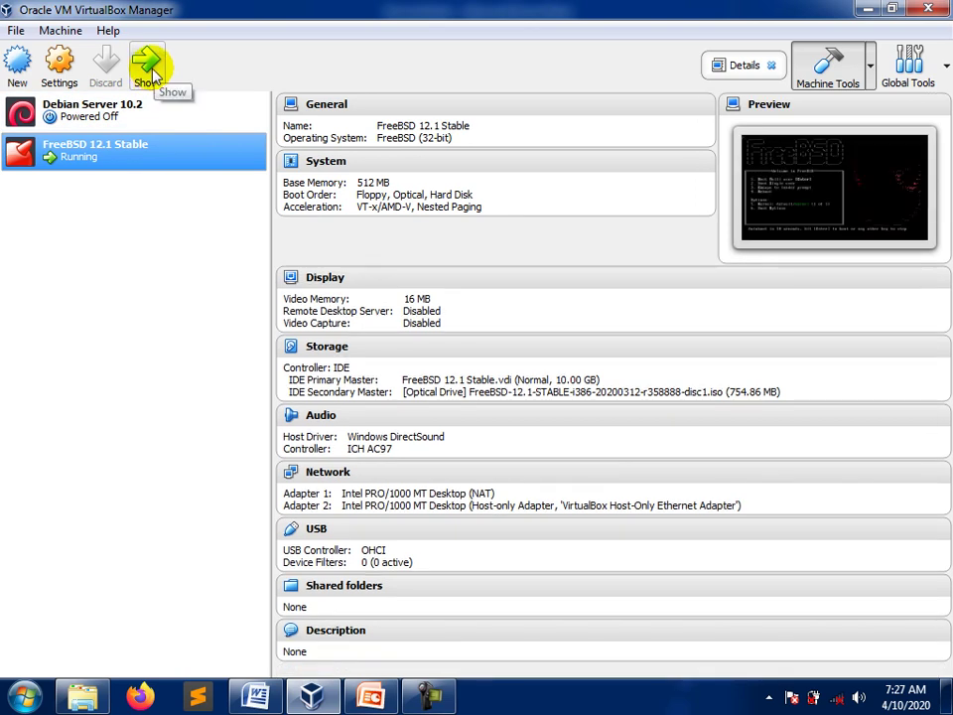
left_click(149, 70)
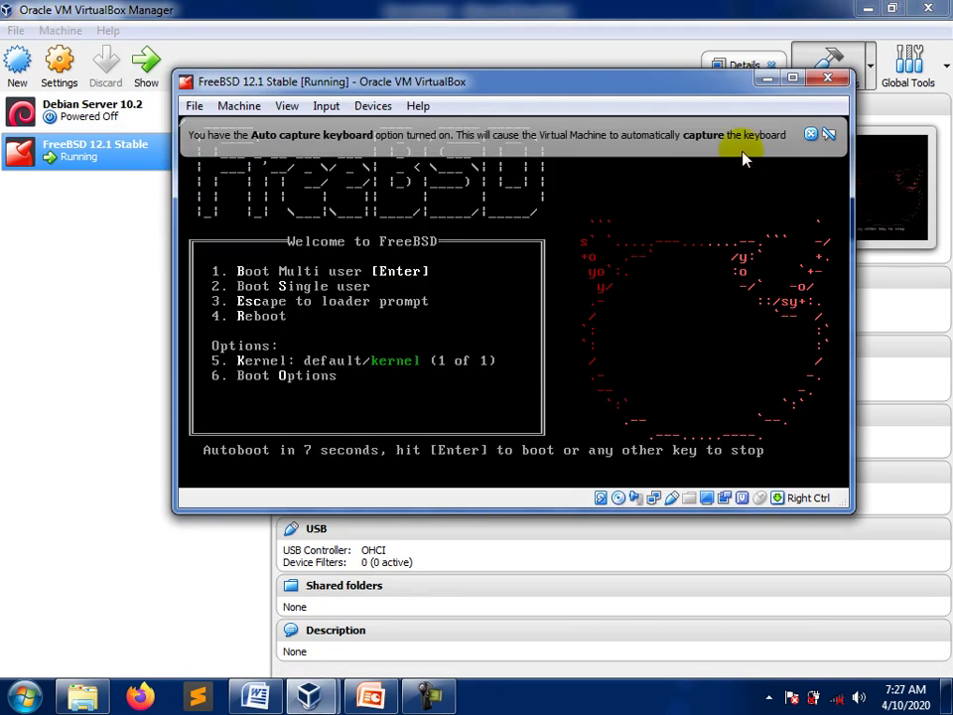
Step: Dismiss the keyboard auto-capture and mouse integration notices and let the VM reach the installer welcome screen
left_click(812, 134)
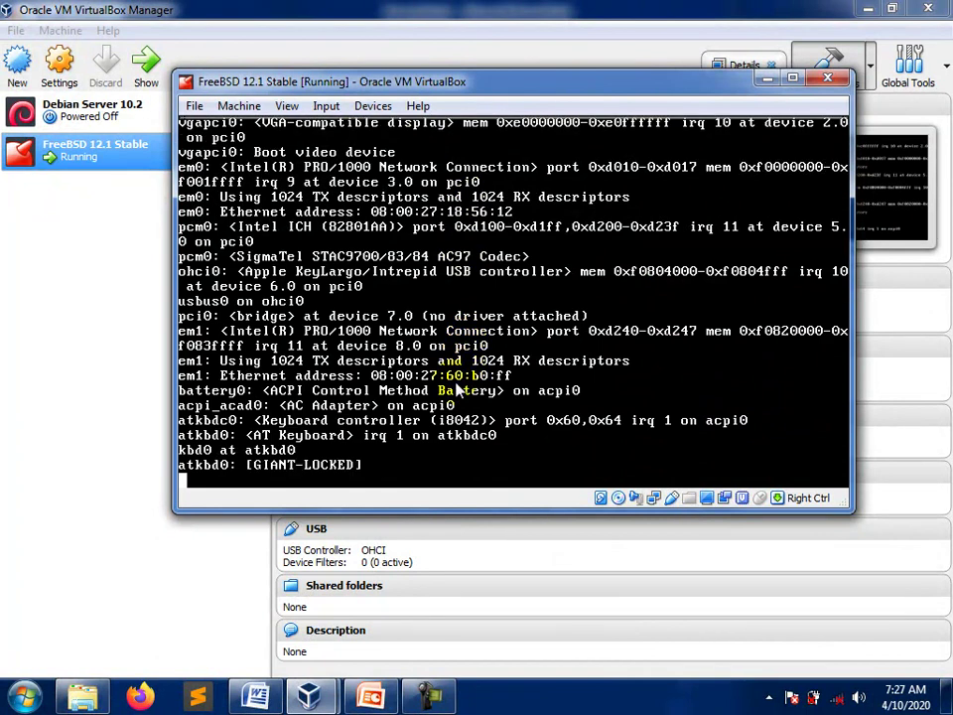
left_click(812, 134)
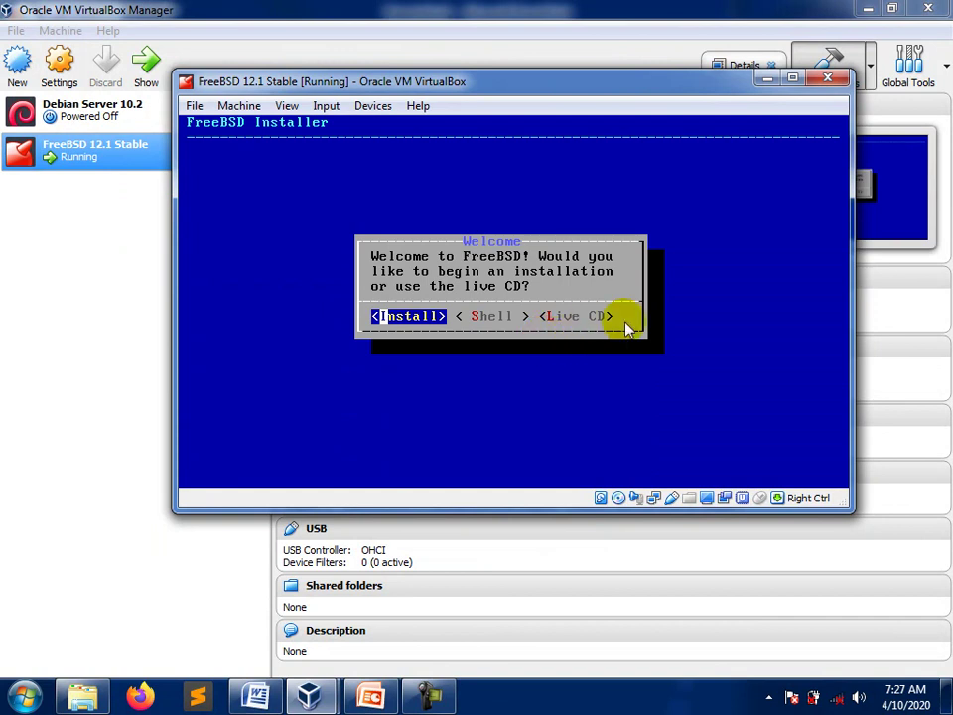
left_click_drag(604, 86, 606, 134)
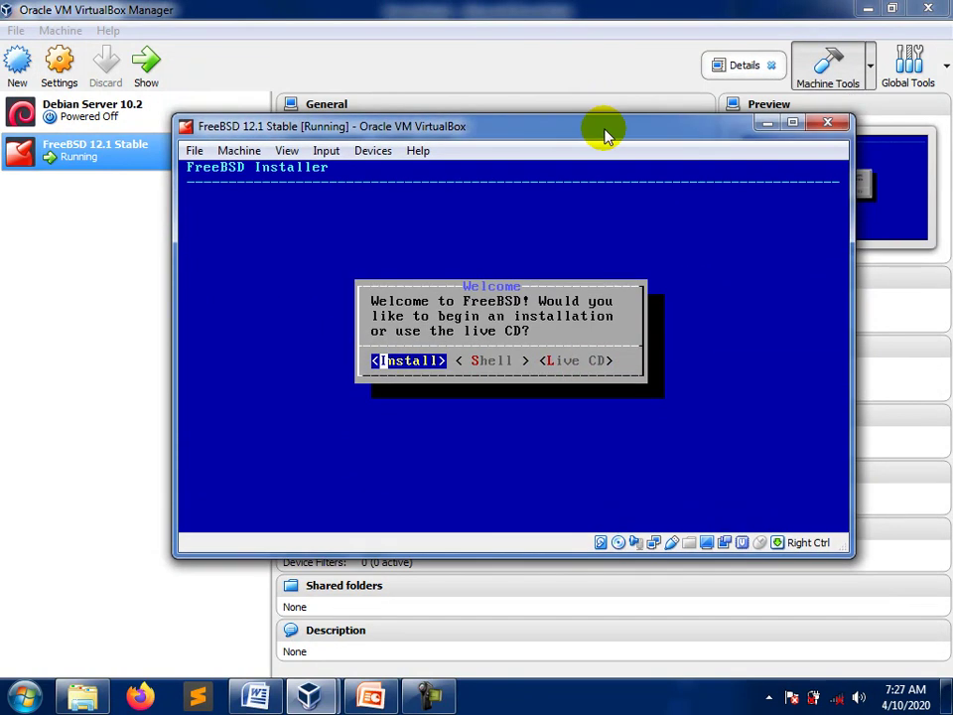
Step: Maximize the VM window and start the install with the default US keymap and hostname FreeBSD
left_click(793, 126)
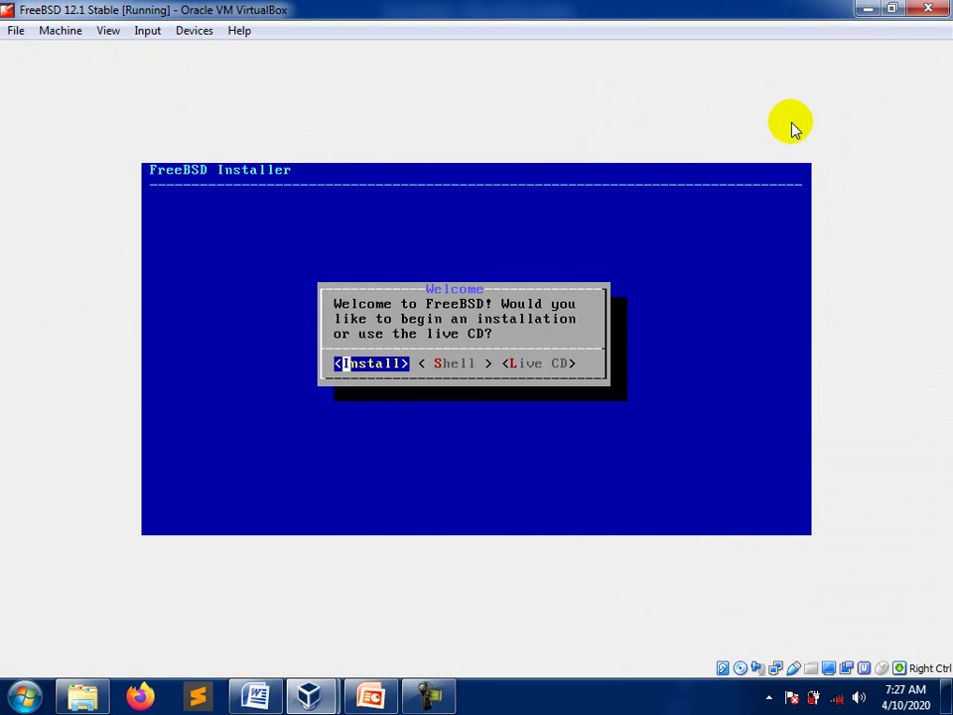
left_click(711, 322)
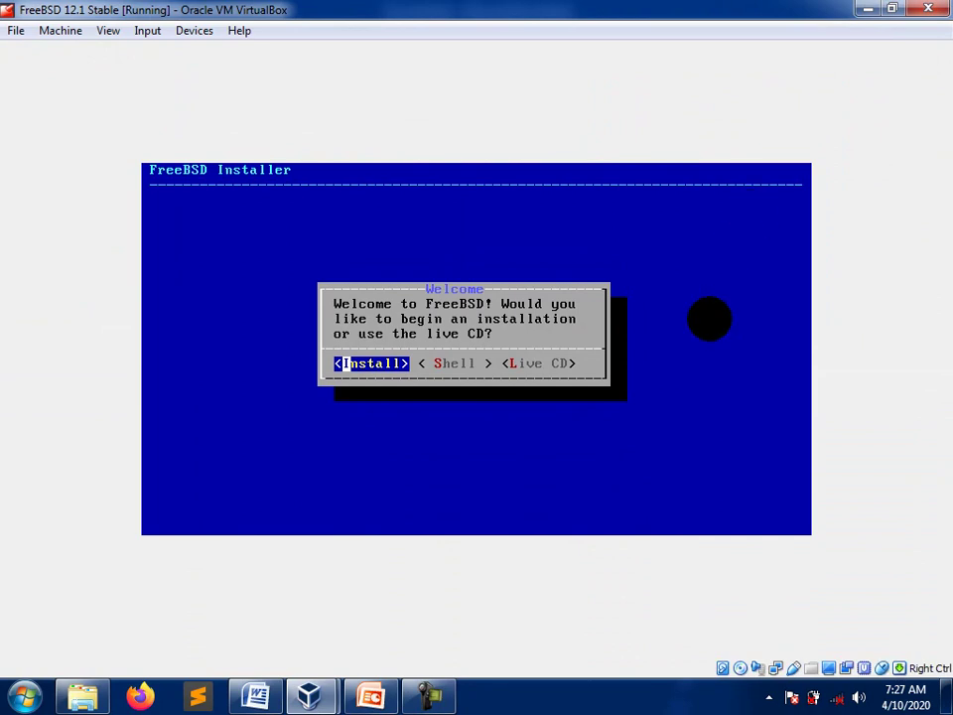
key("Return")
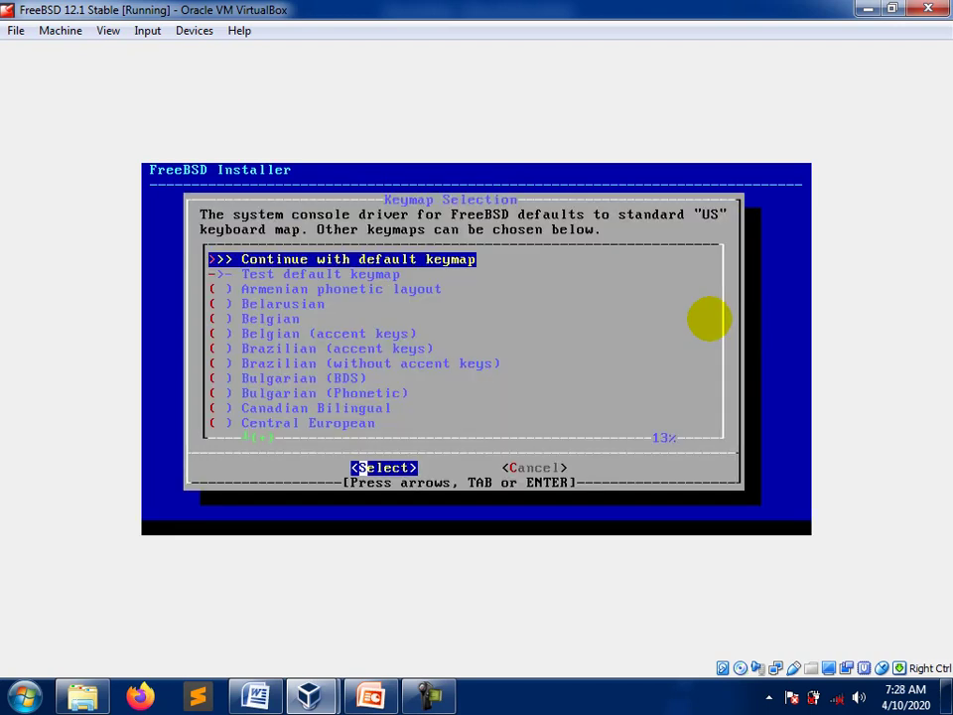
key("Return")
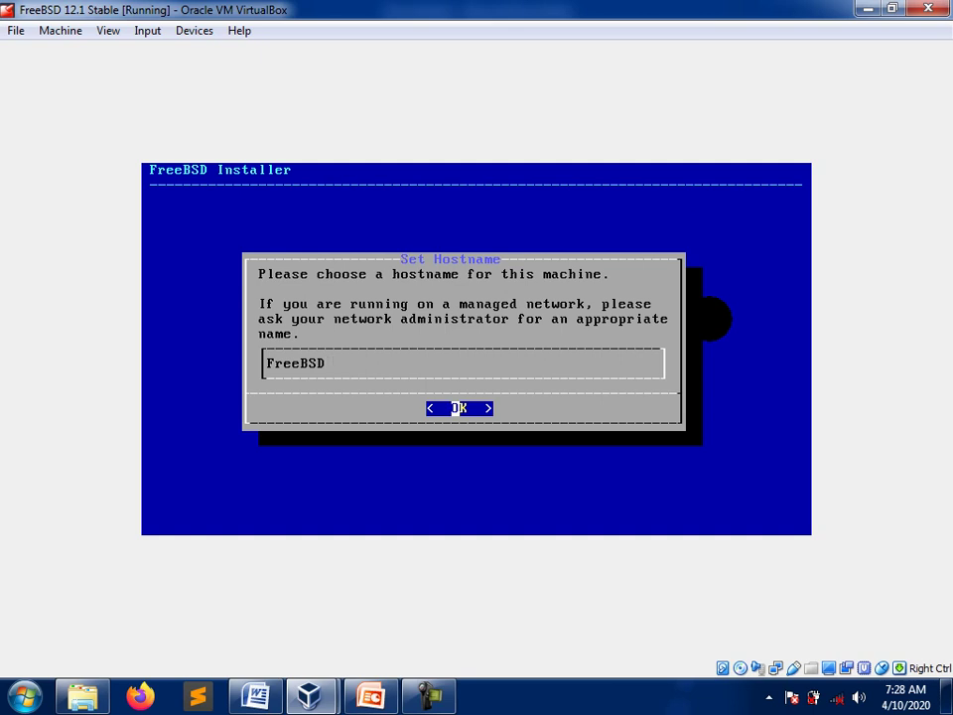
key("Return")
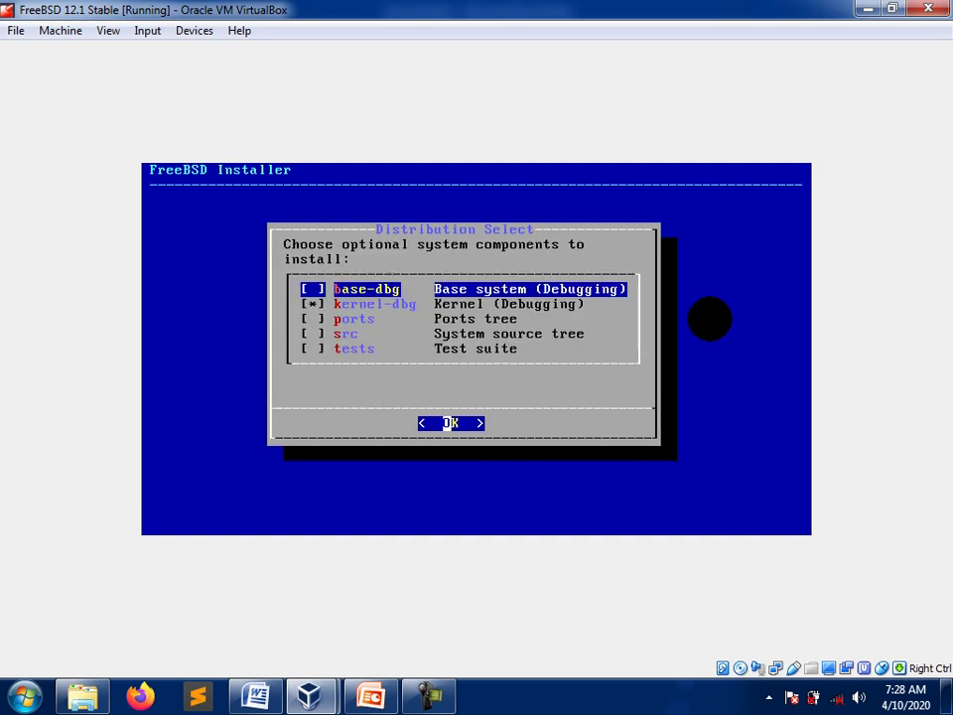
Step: Check ports and src alongside kernel-dbg in Distribution Select and continue
key("Down")
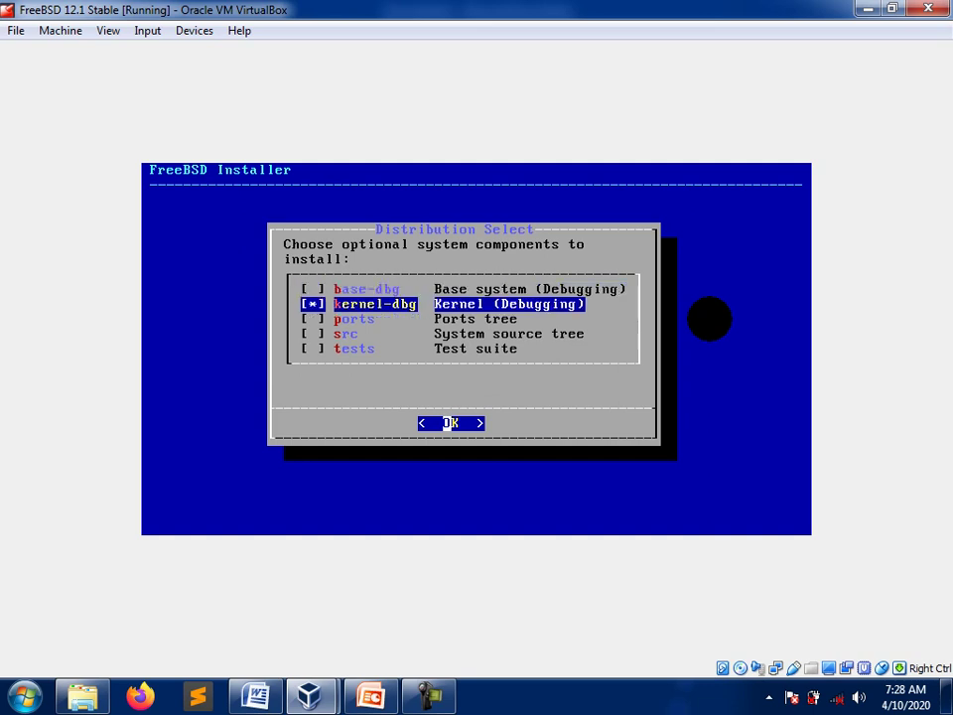
key("Down")
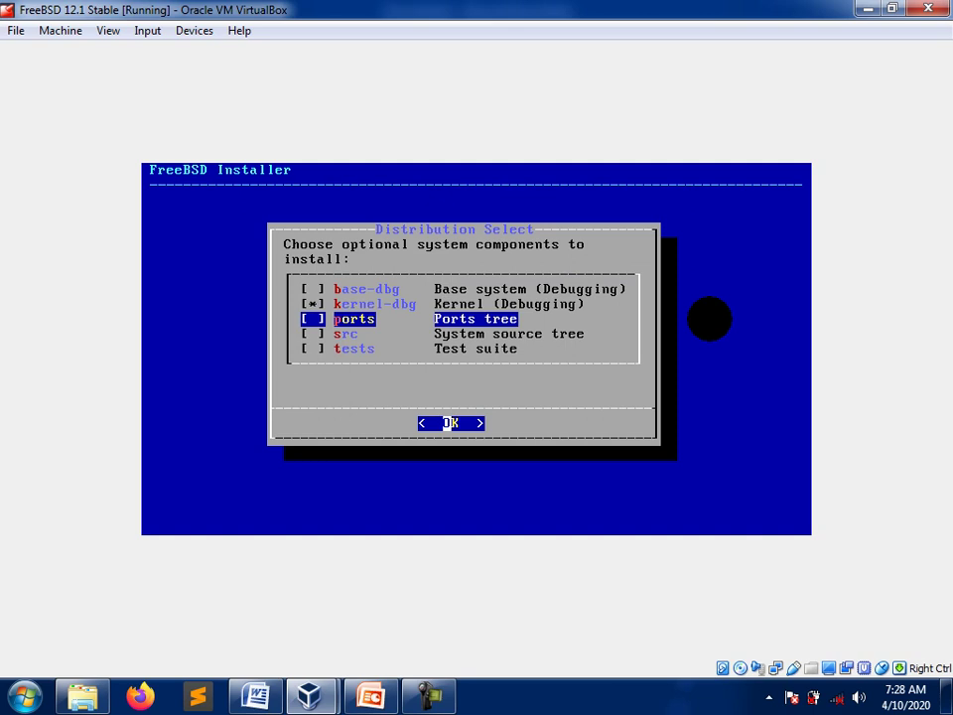
key("space")
key("Down")
key("space")
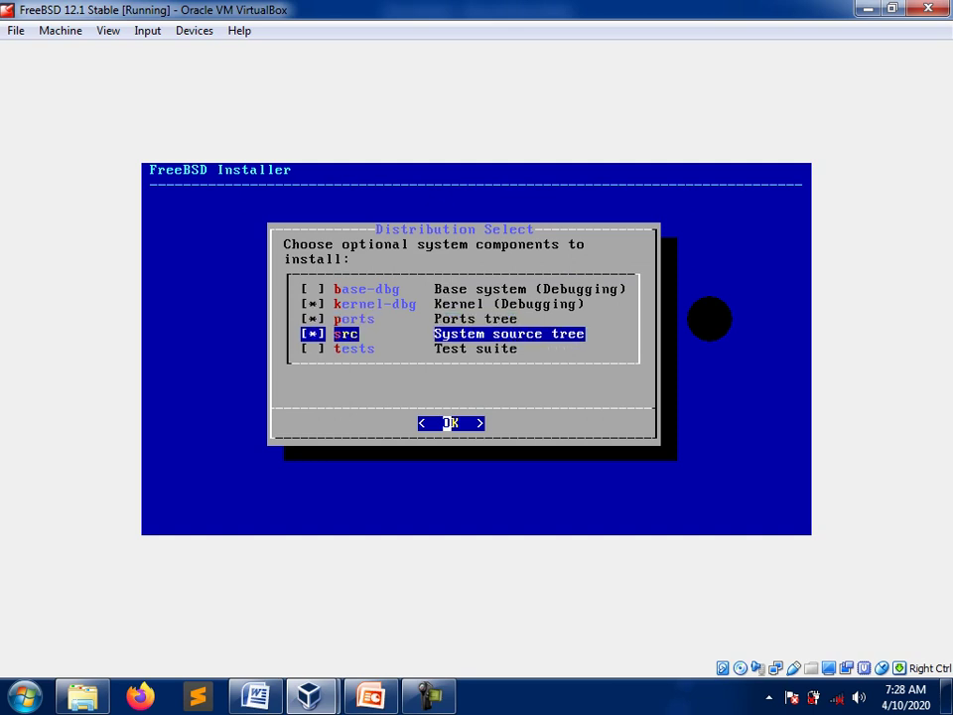
key("Up")
key("Up")
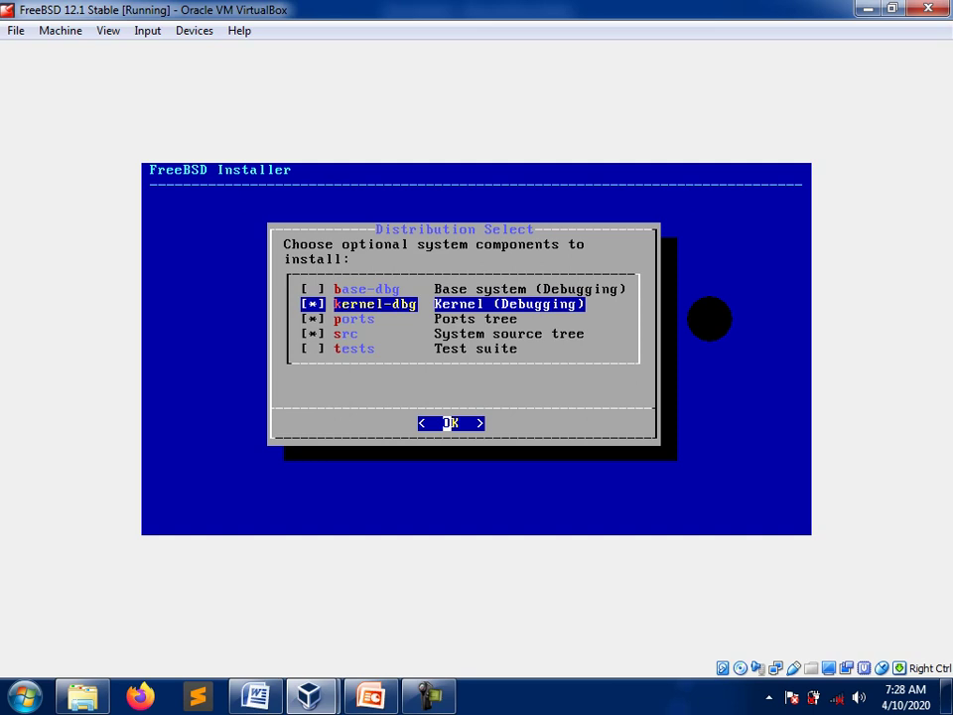
key("Down")
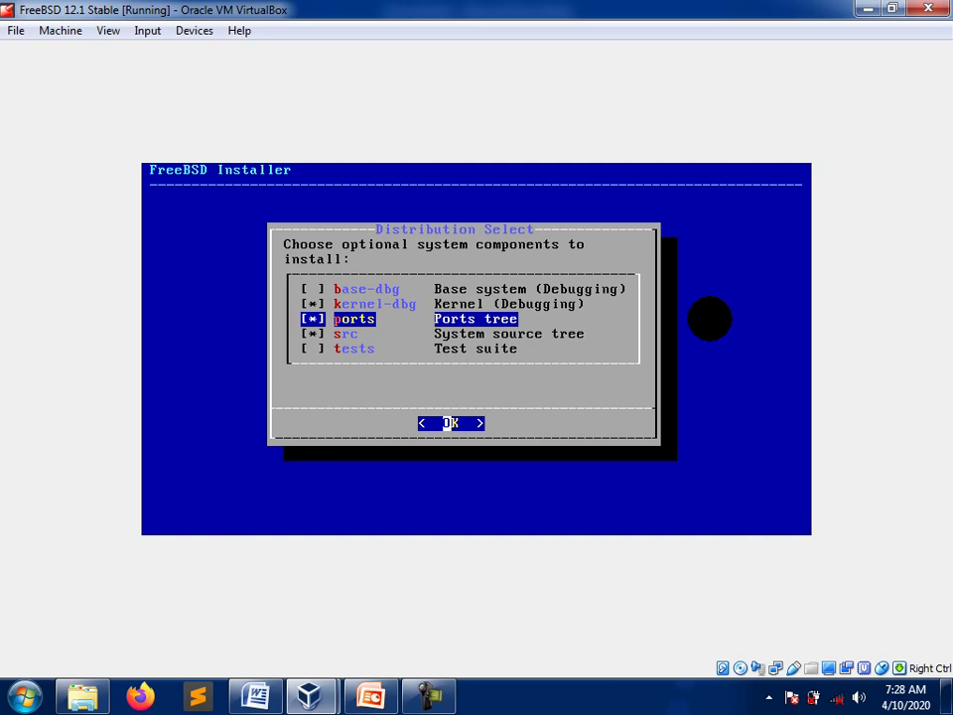
key("Down")
key("Up")
key("Down")
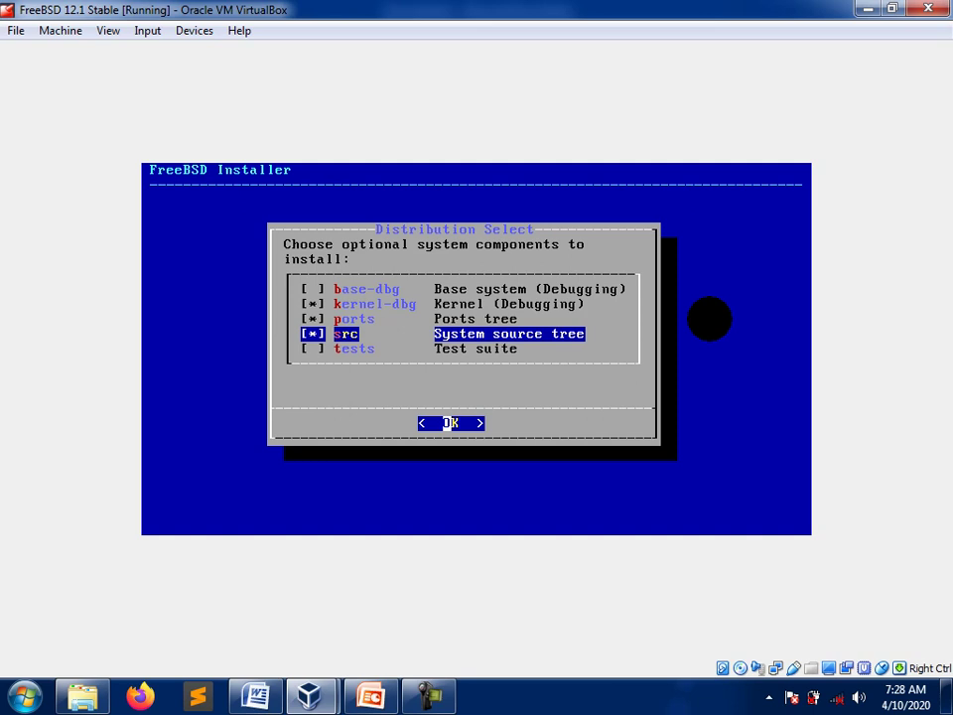
key("Return")
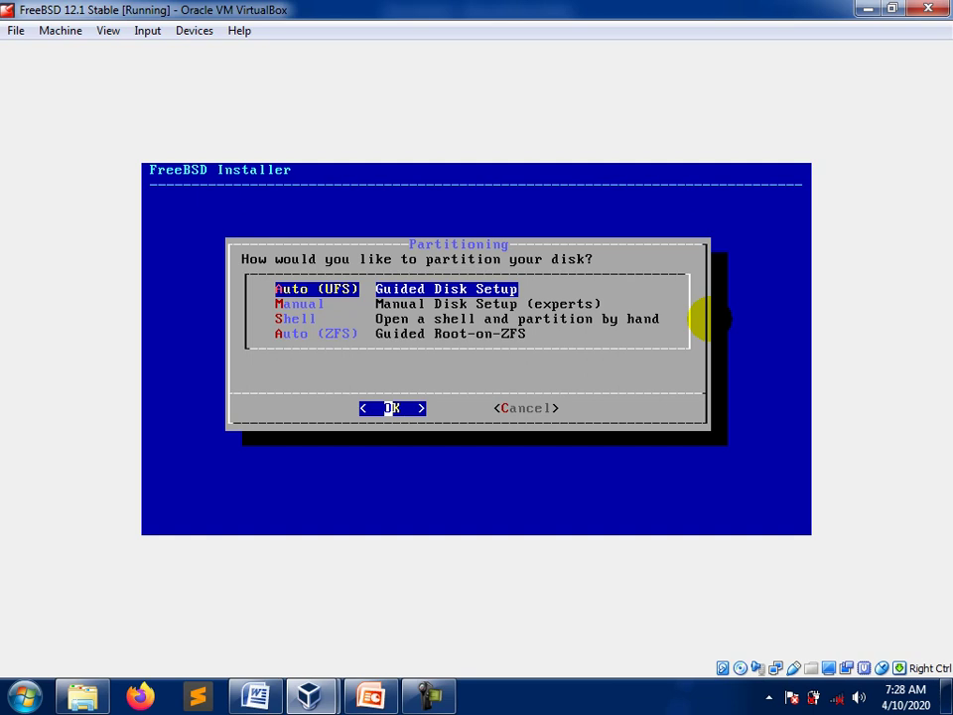
Step: Choose guided Auto (UFS) partitioning on the entire disk with the MBR scheme
key("Right")
key("Left")
key("Return")
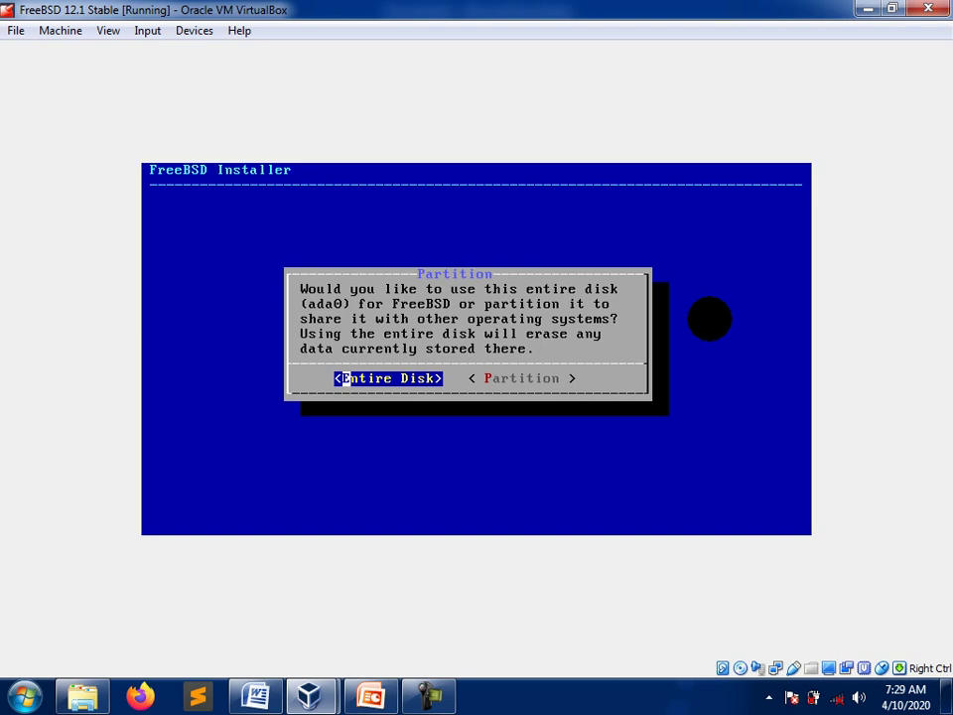
key("Return")
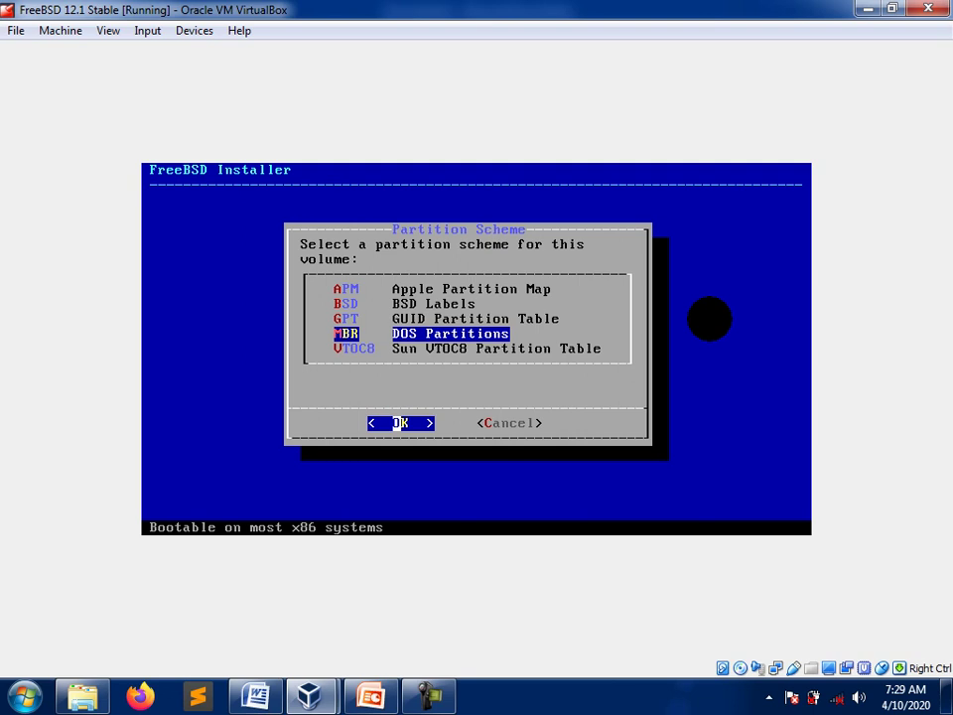
key("Return")
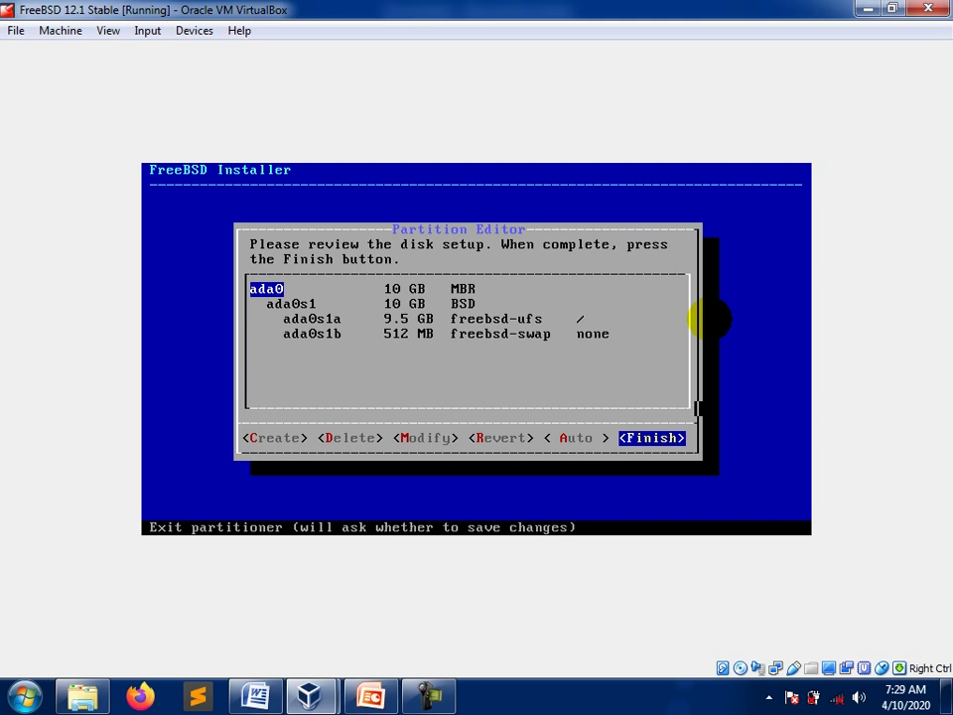
Step: Review the ada0s1 slice with its root and swap partitions, then finish the layout
key("Down")
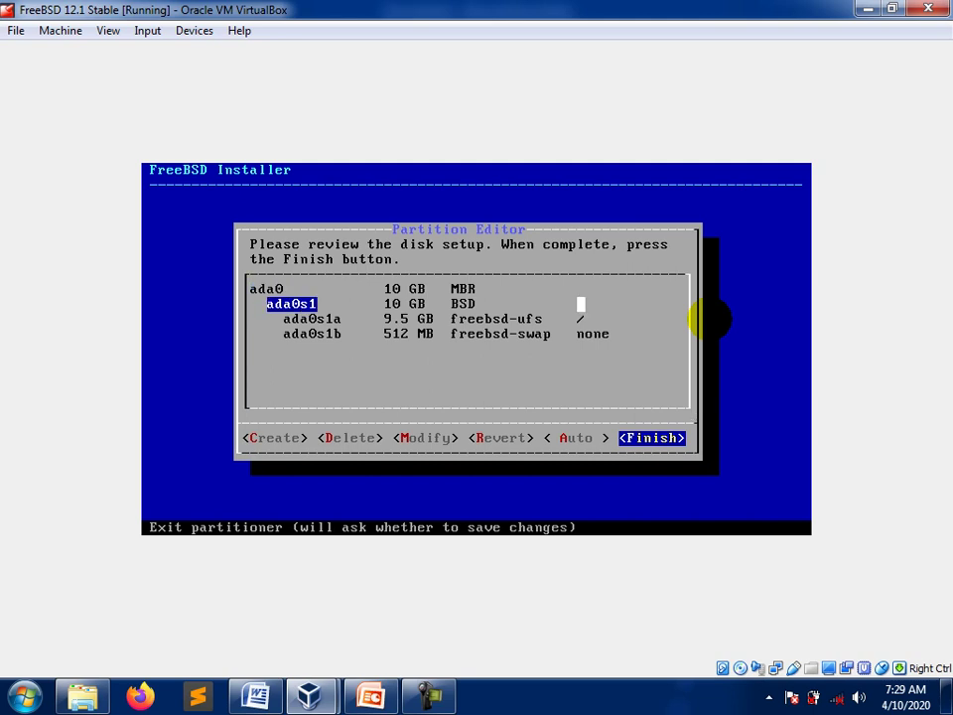
key("Down")
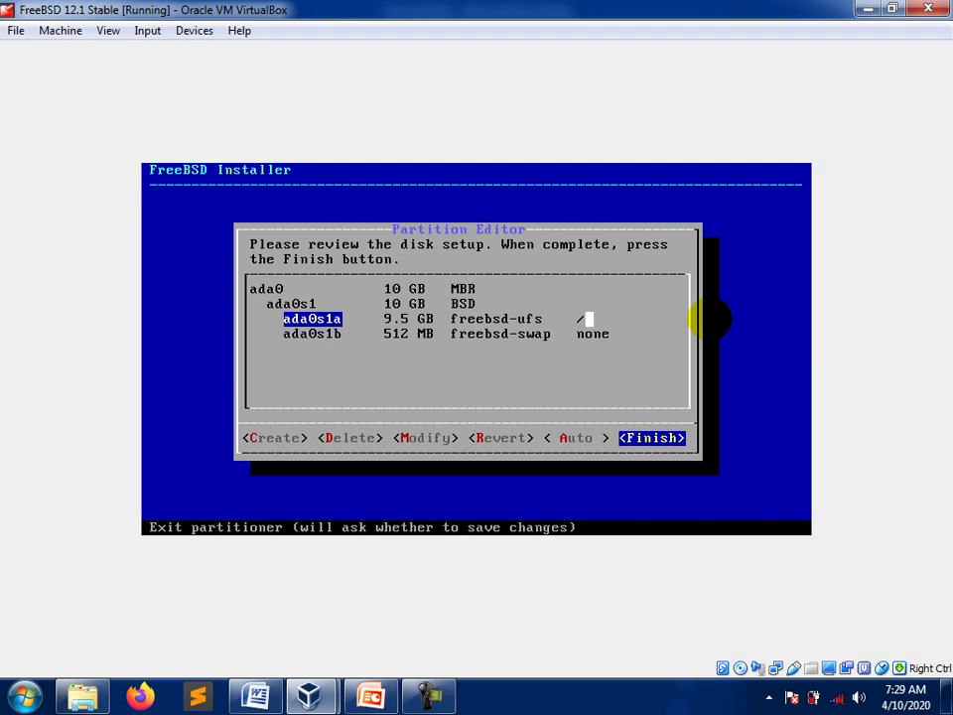
key("Down")
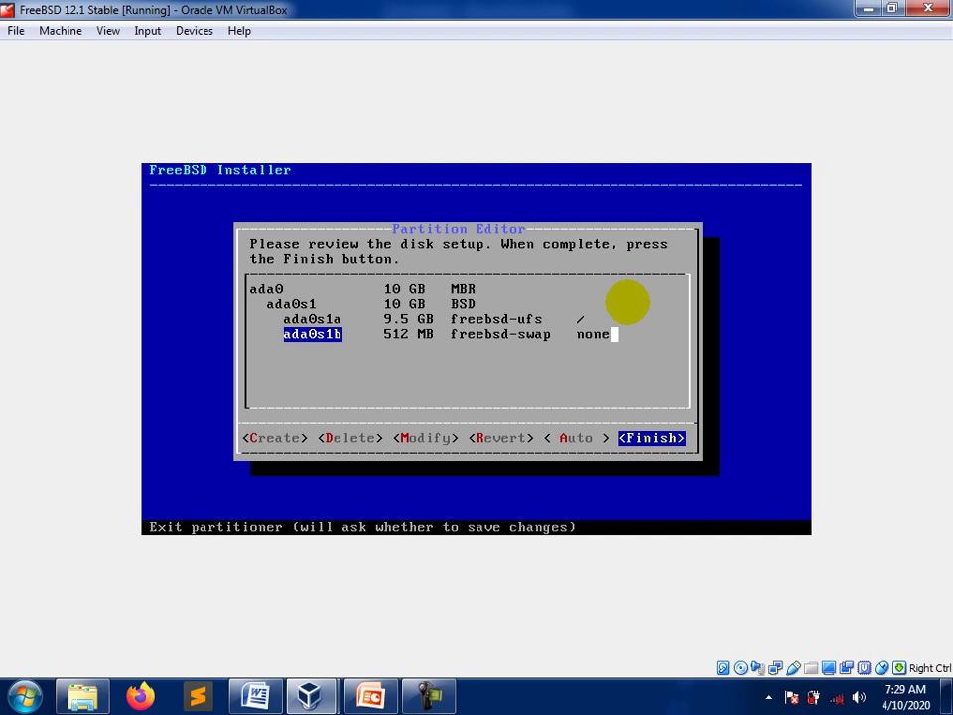
key("Return")
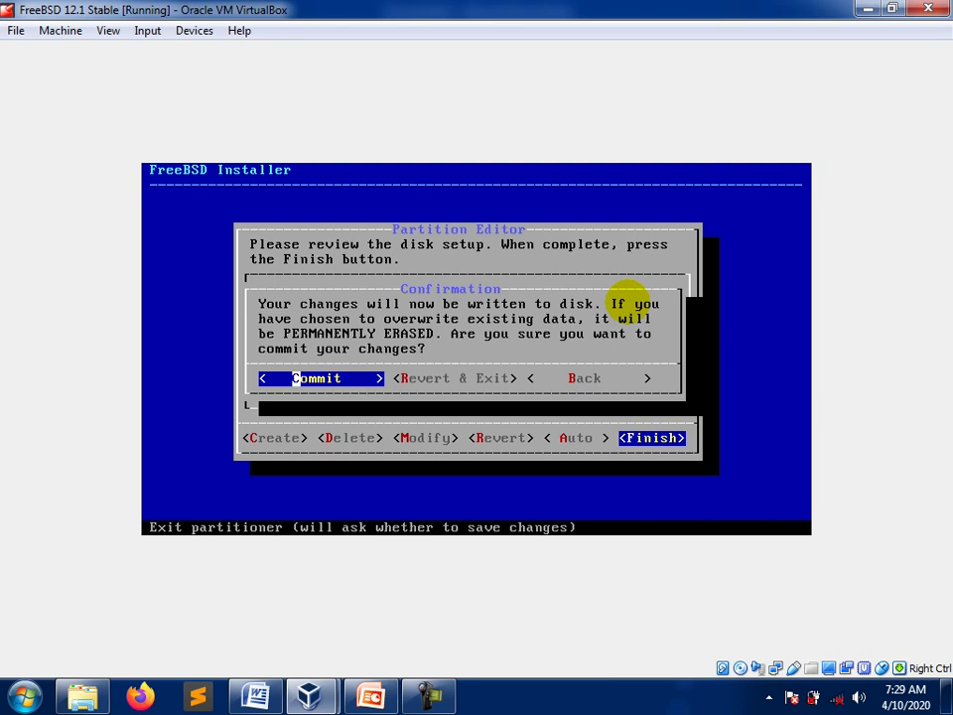
key("Return")
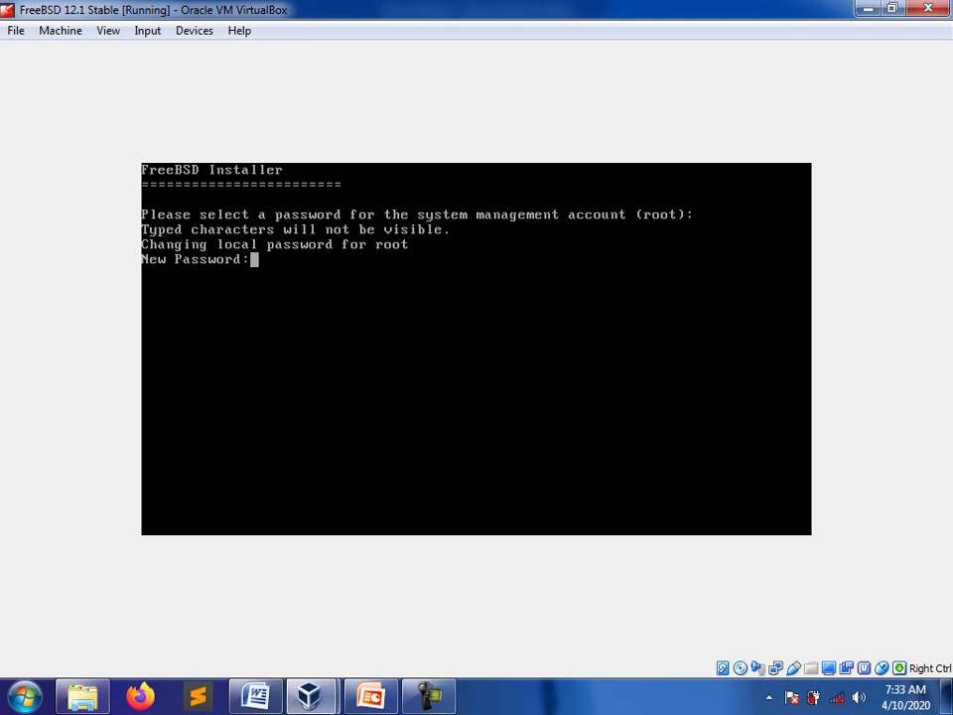
Step: Set and confirm the root password, then skip network interface configuration
key("Return")
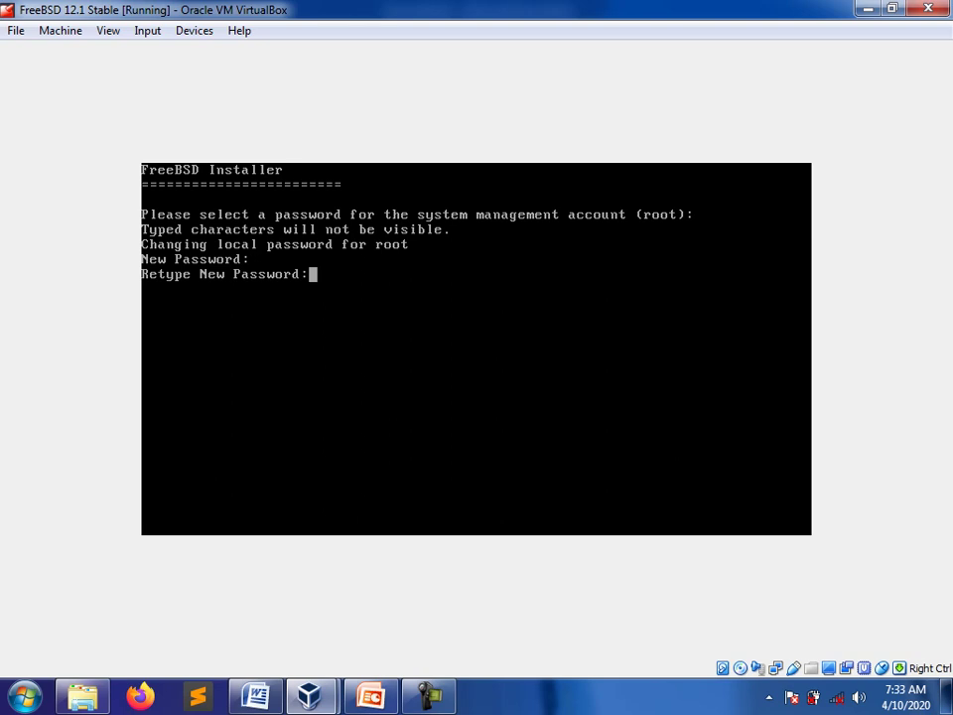
key("Return")
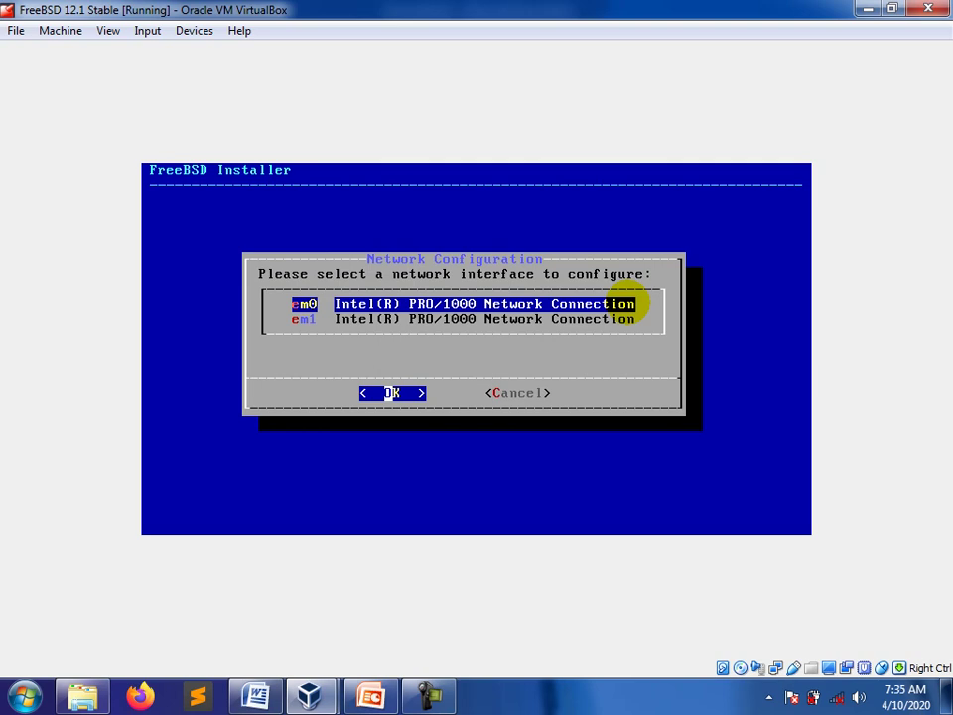
key("Tab")
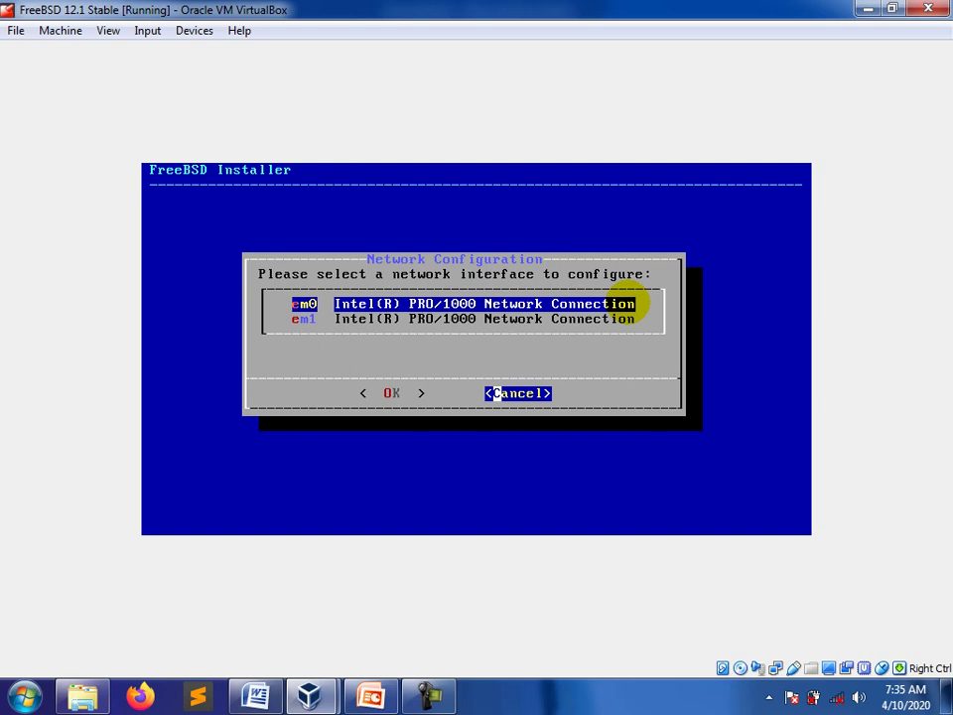
key("Return")
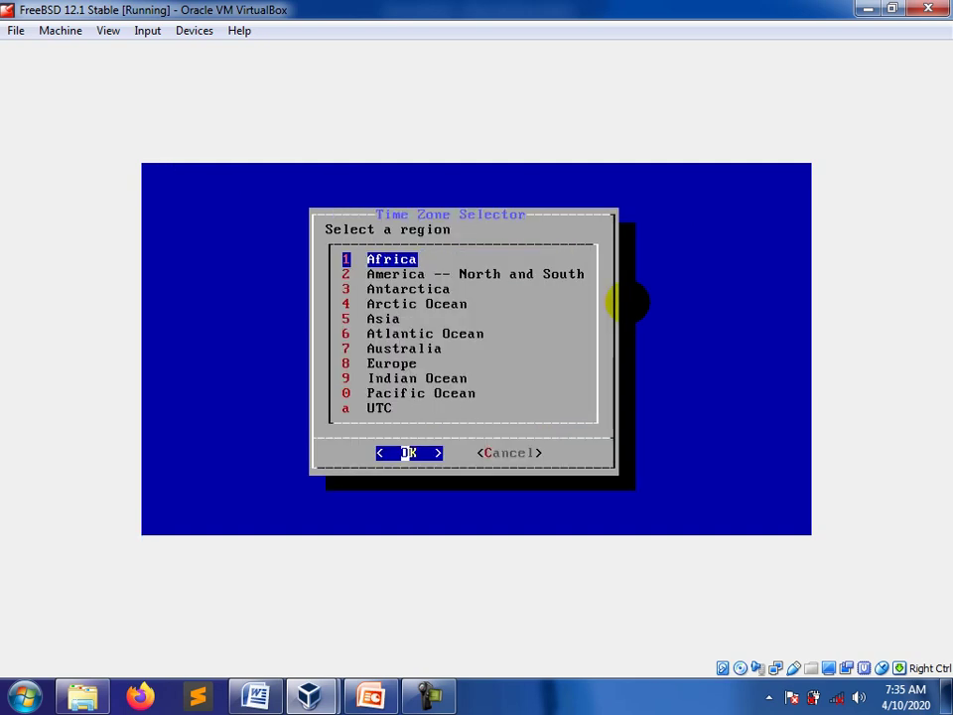
Step: Choose Asia > Indonesia > Java, Sumatra (WIB) and leave date and time unchanged
key("Down")
key("Down")
key("Down")
key("Down")
key("Down")
key("Down")
key("Down")
key("Down")
key("Down")
key("Down")
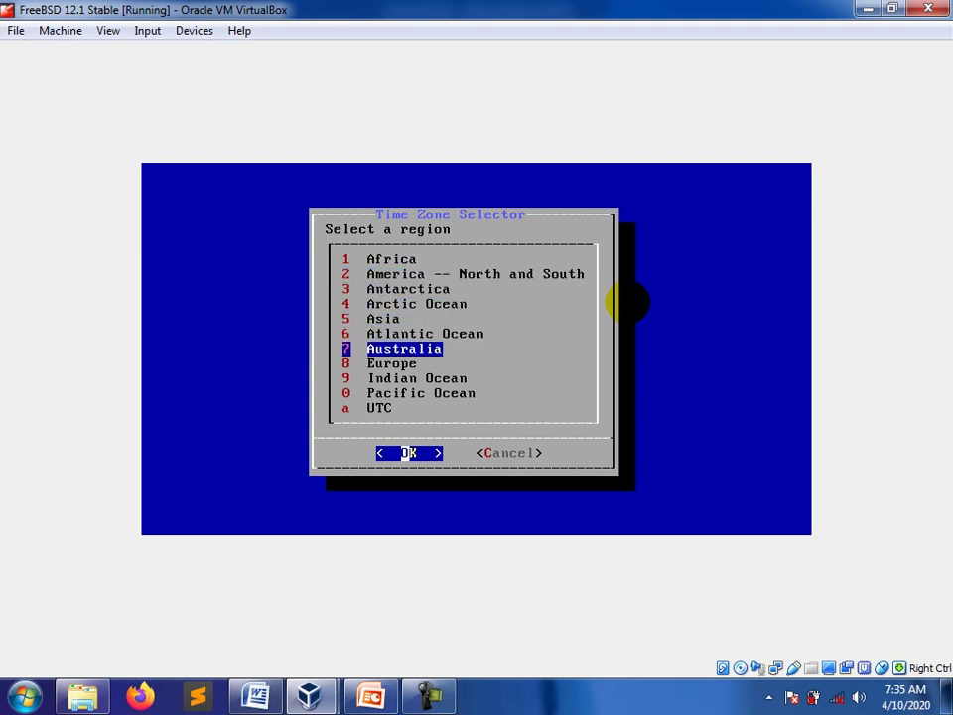
key("Up")
key("Up")
key("Up")
key("Up")
key("Up")
key("Up")
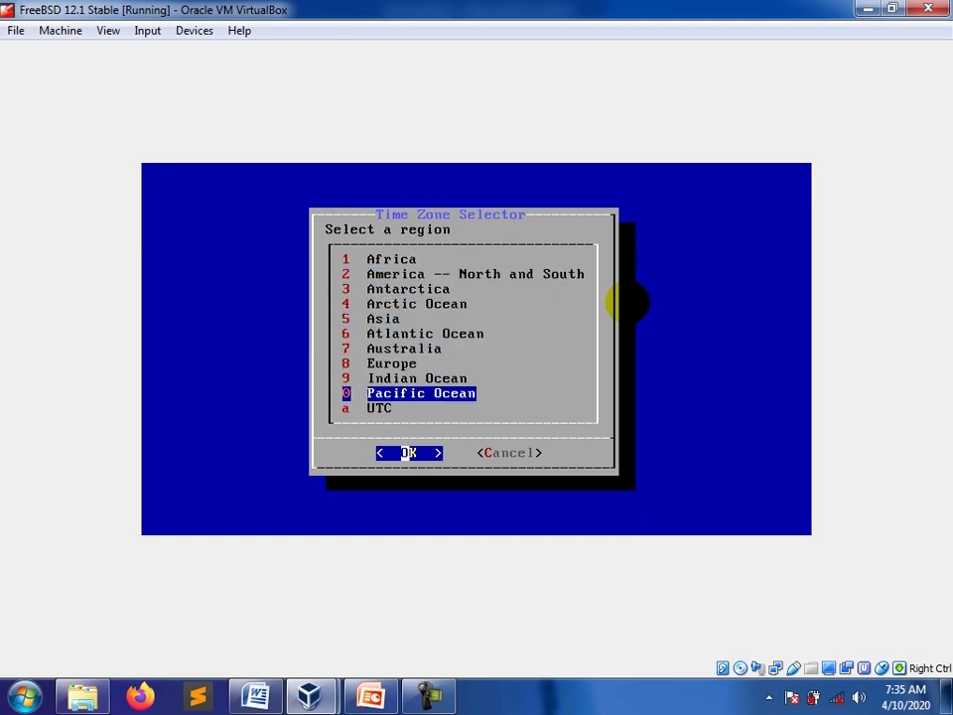
key("Return")
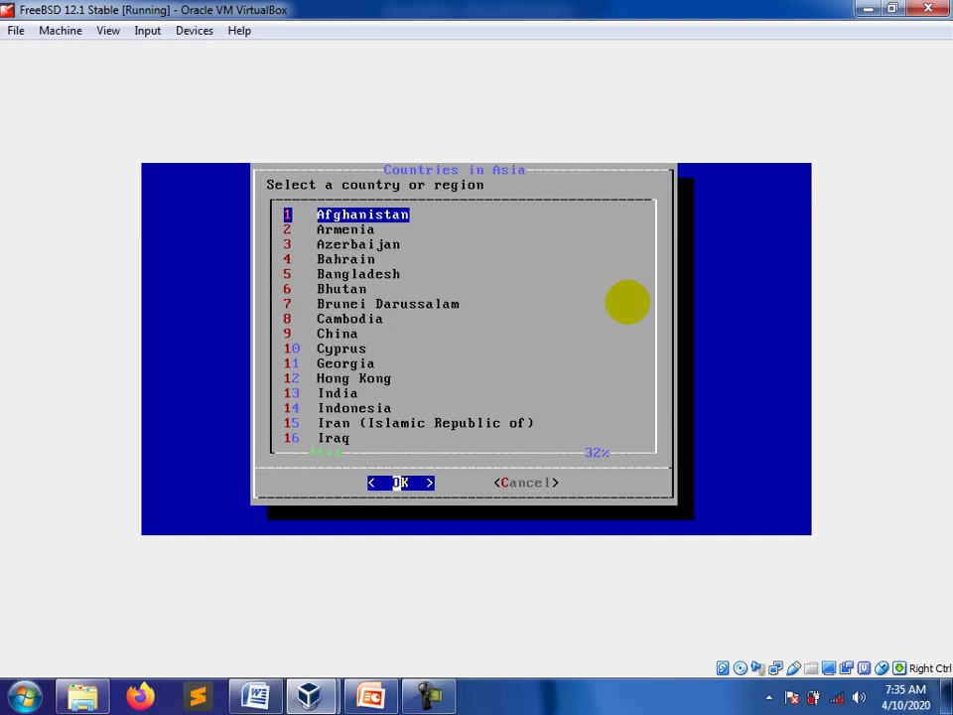
key("Down")
key("Page_Down")
key("Up")
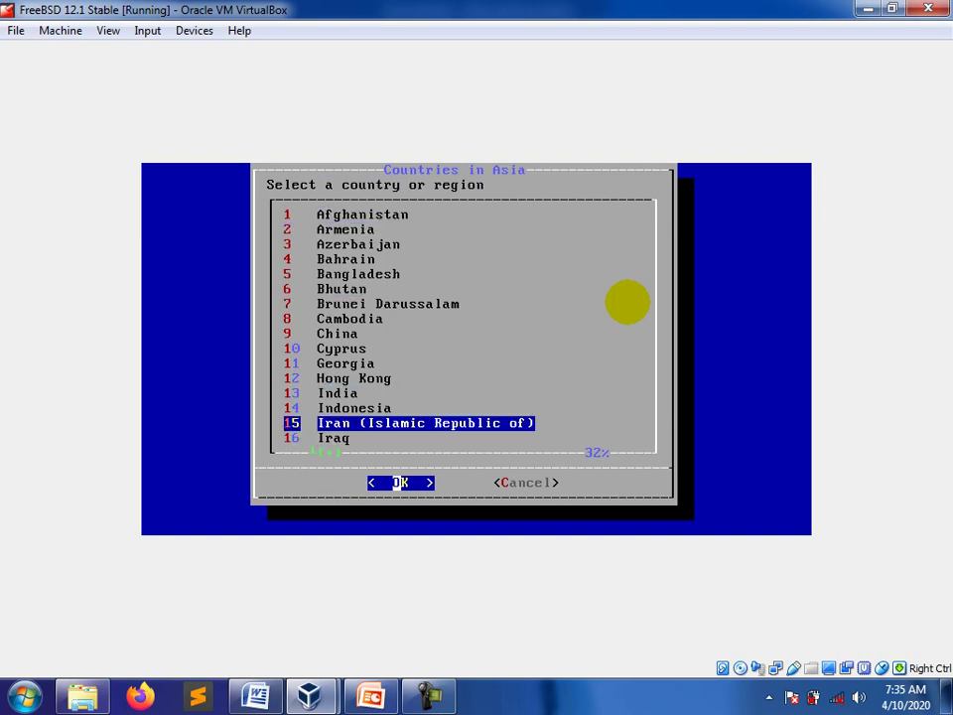
key("Up")
key("Return")
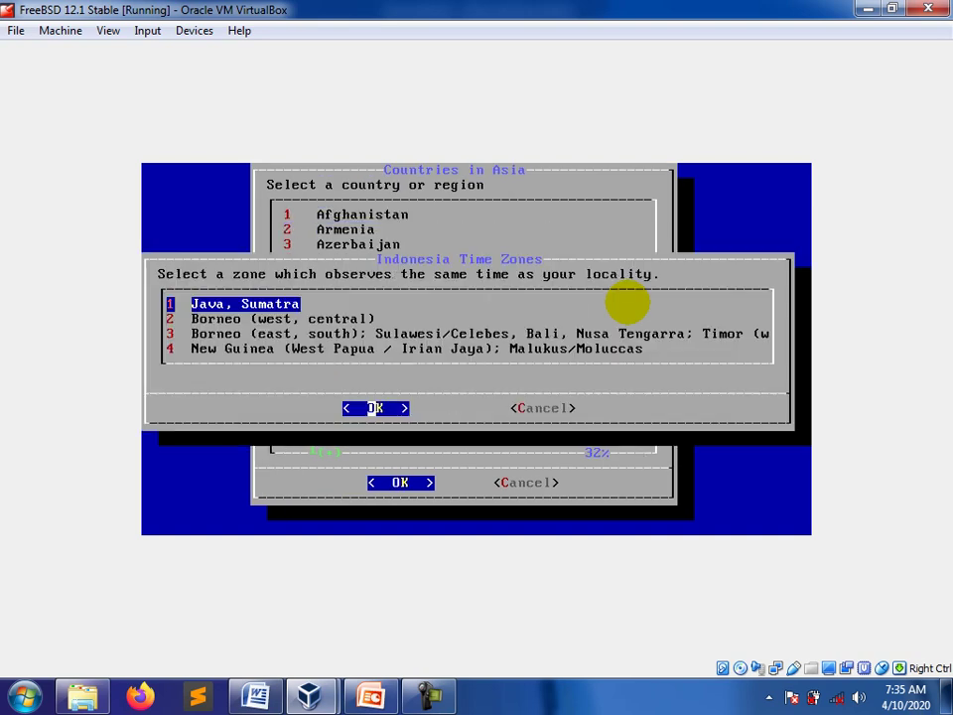
key("Return")
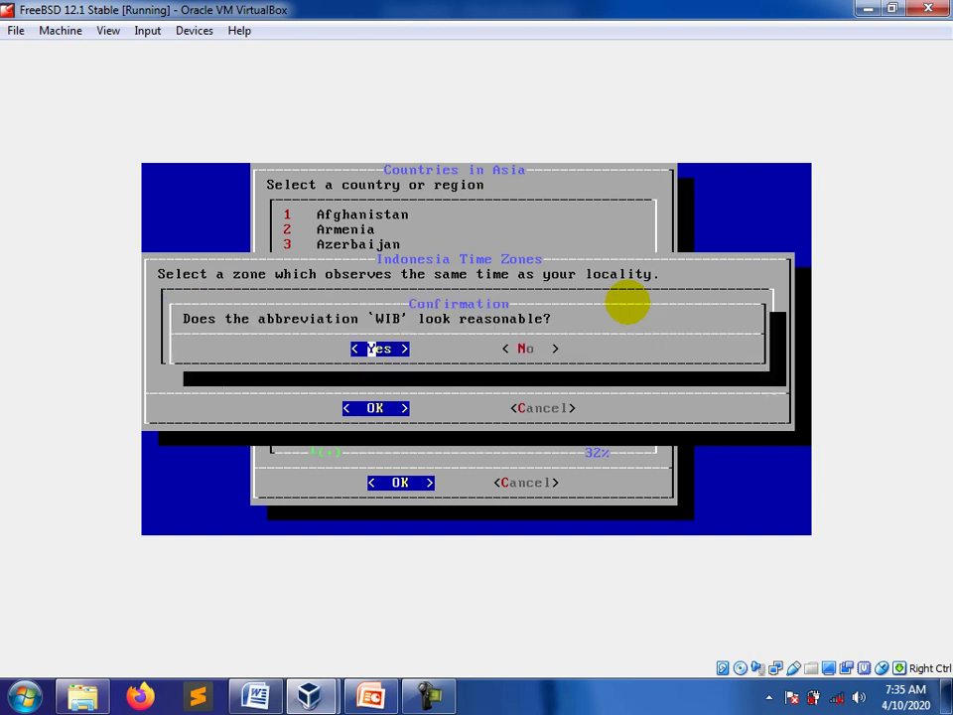
key("Return")
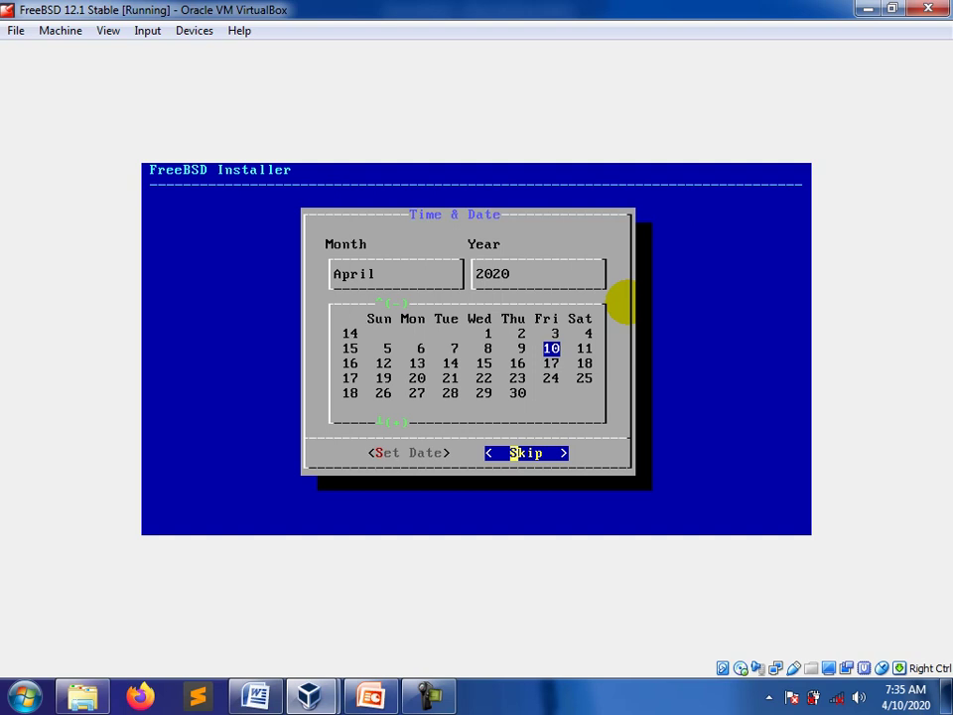
key("Return")
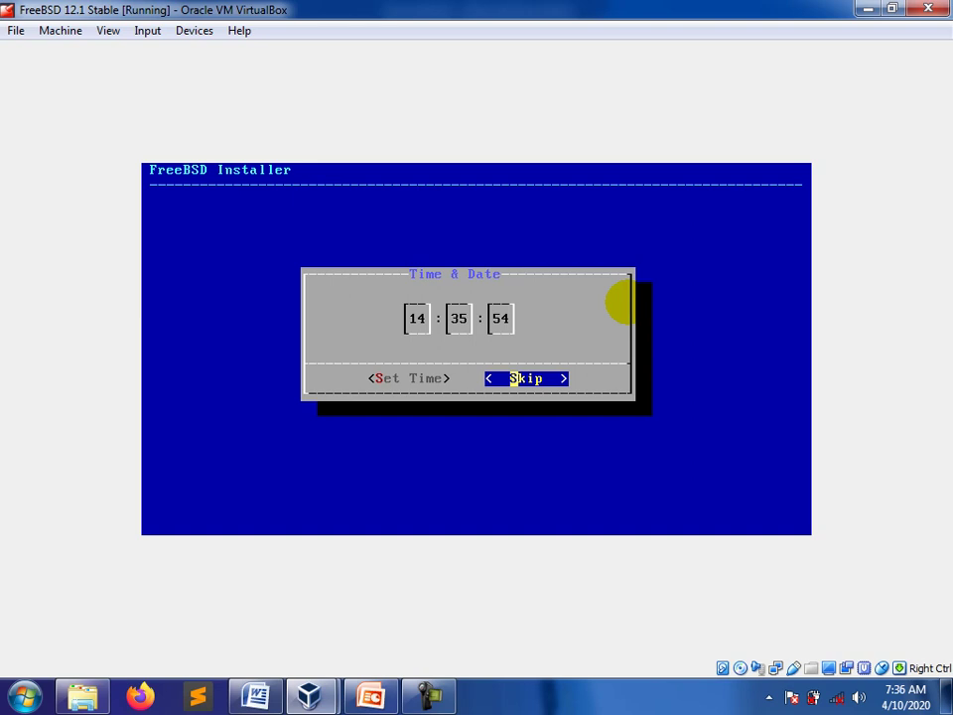
key("Return")
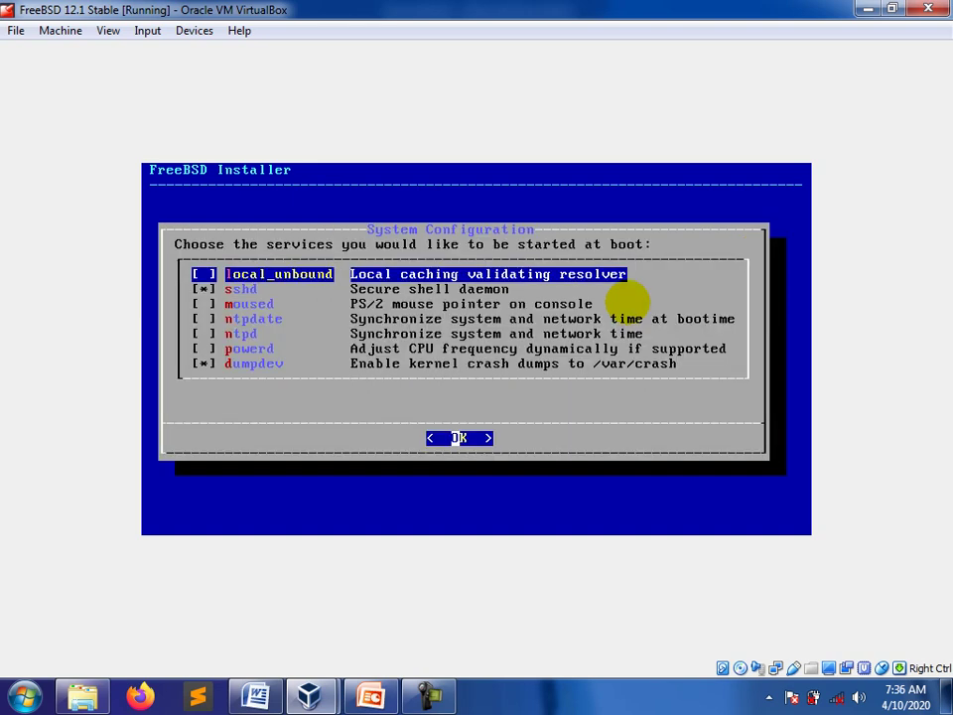
Step: Accept the default boot services and leave every system hardening option unchecked
key("Down")
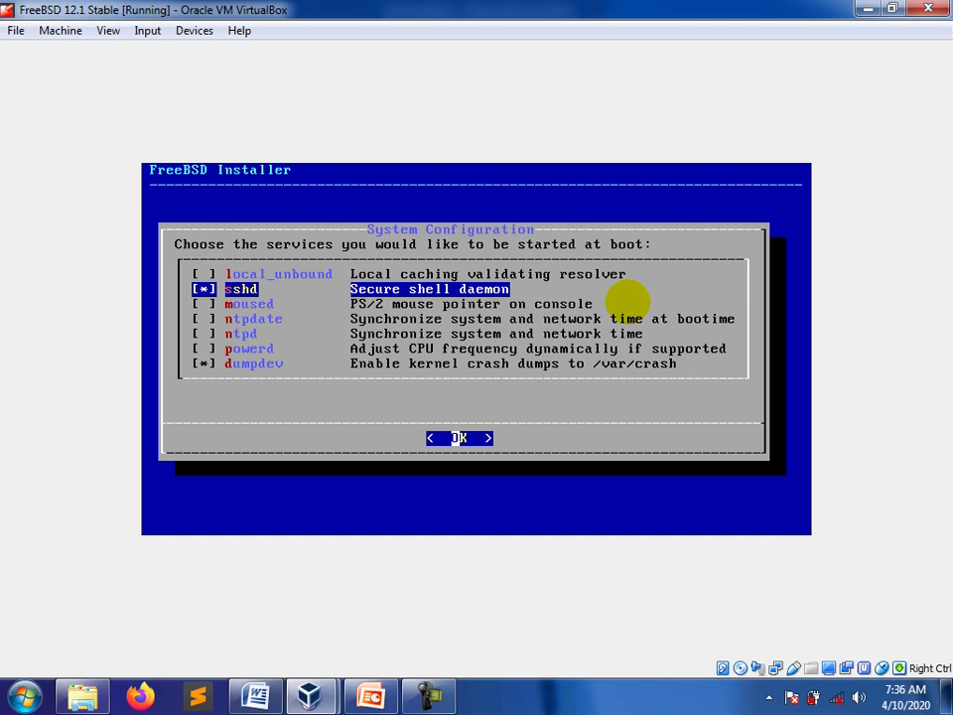
key("Return")
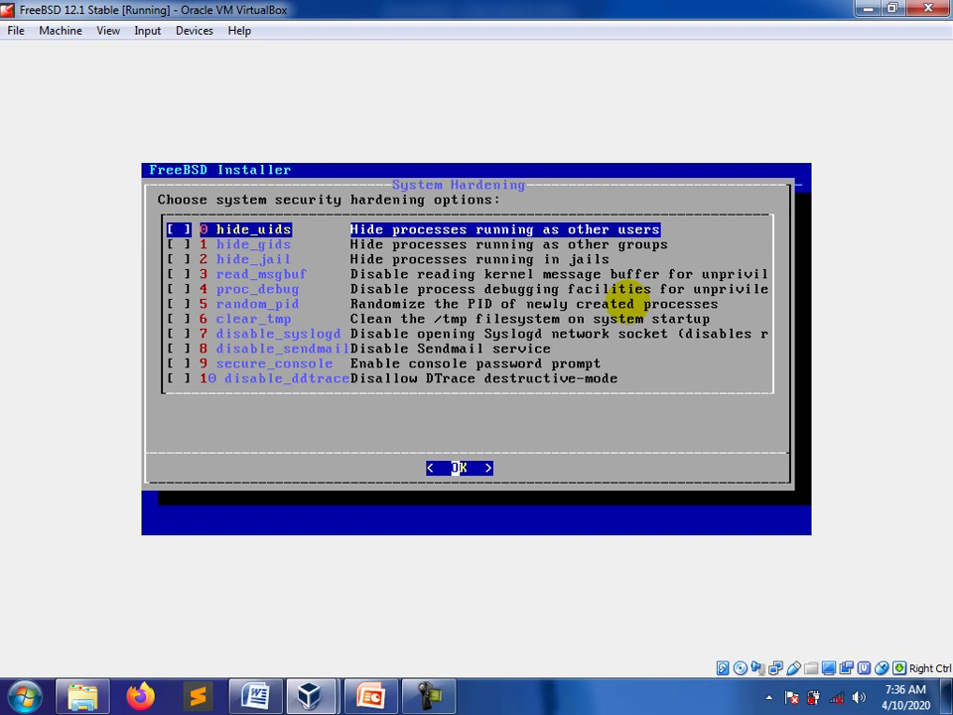
key("Return")
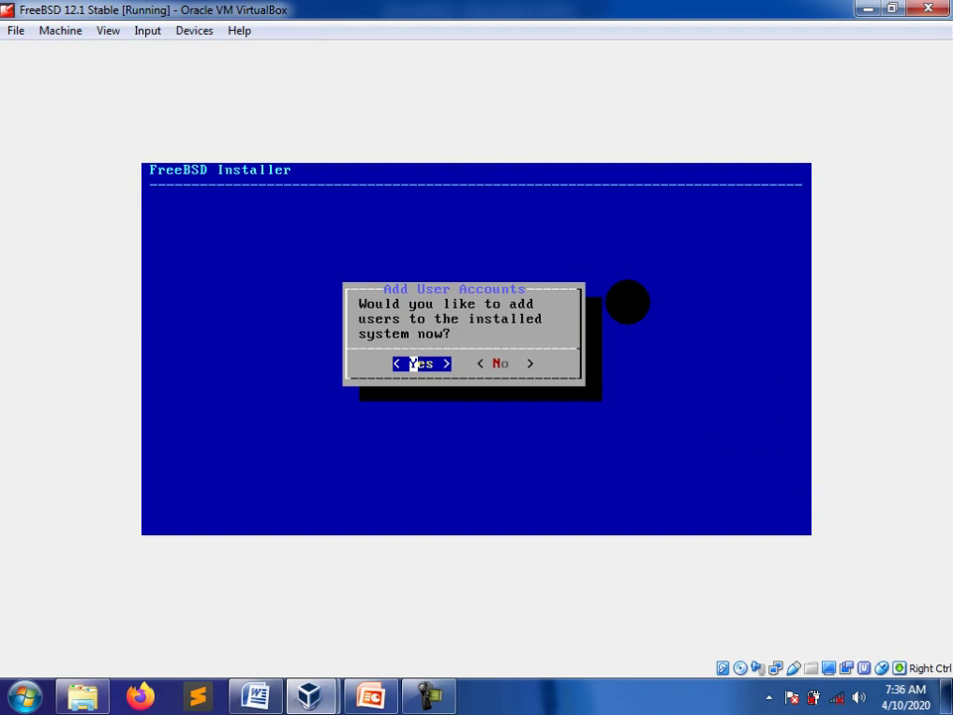
Step: Agree to add a user, enter the username and the user's full name, keeping default UID and group
key("Return")
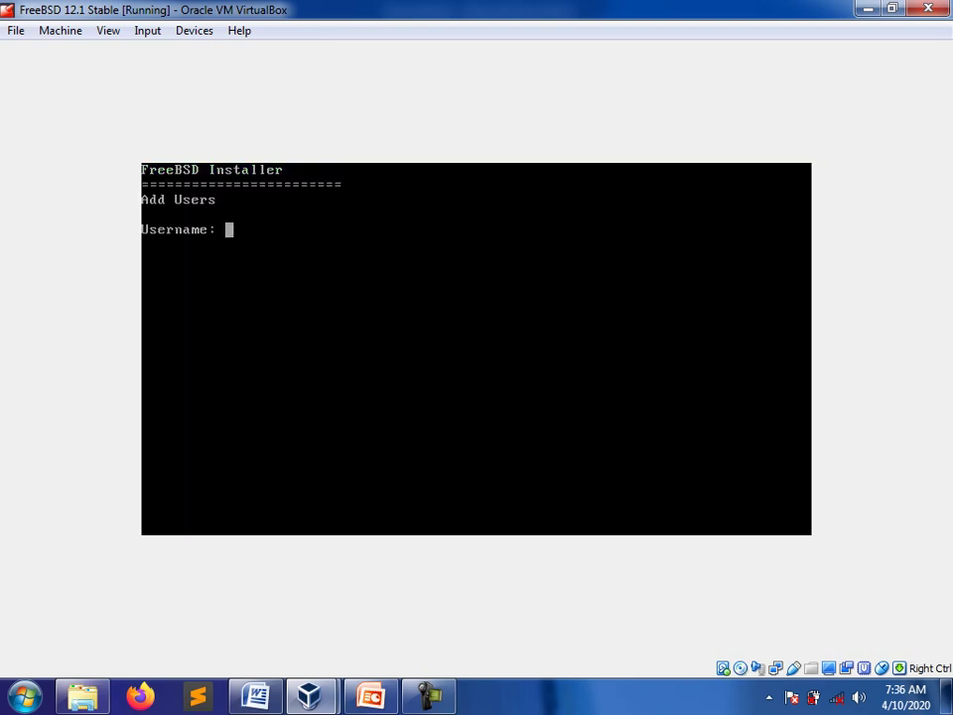
type("ajib")
key("Return")
type("Ajib Hanani")
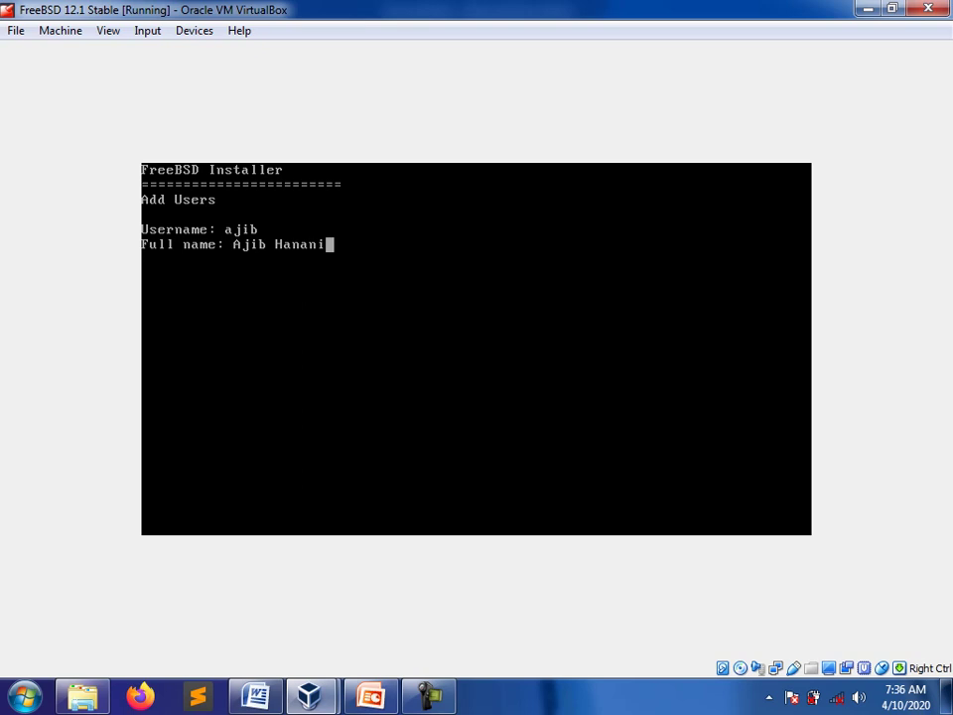
key("Return")
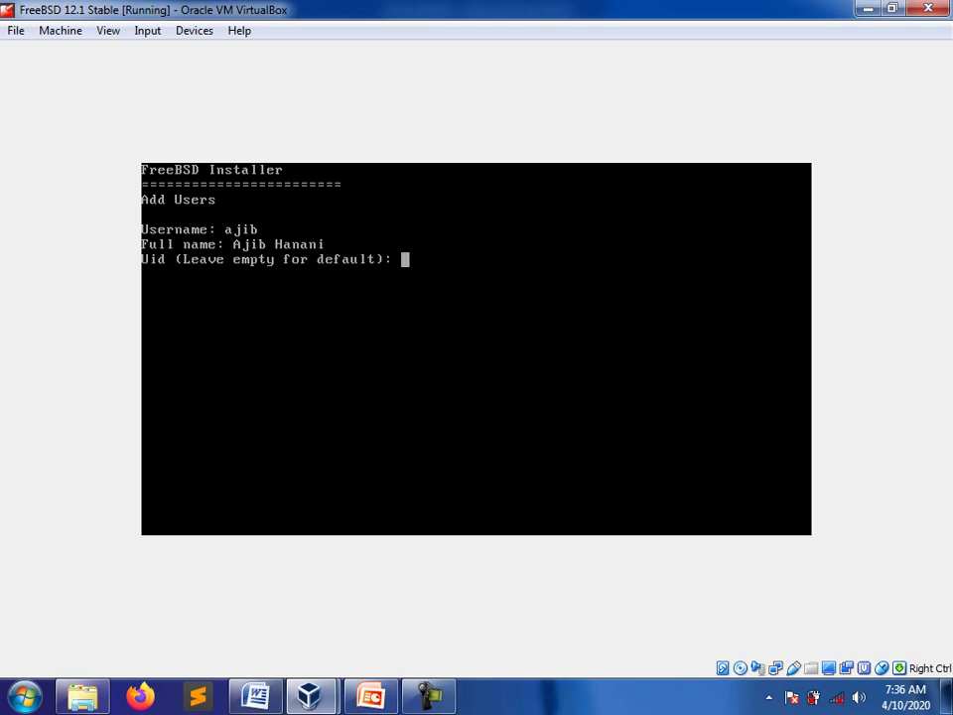
key("Return")
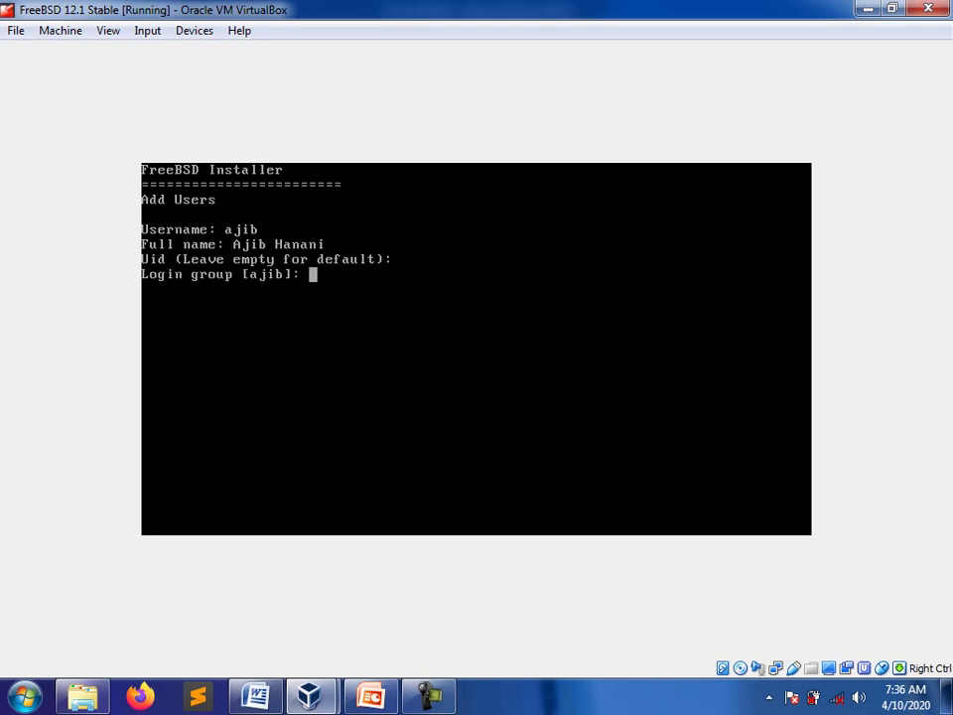
key("Return")
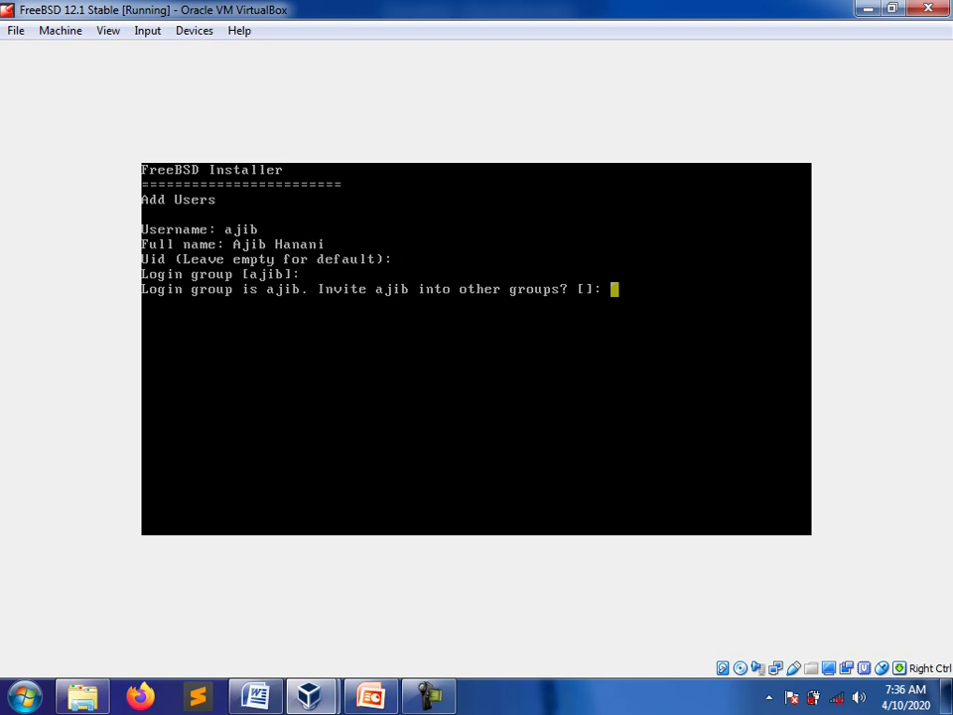
Step: Add the user to the wheel group, keep default class and sh shell, and set a password
type("wheel")
key("Return")
key("Return")
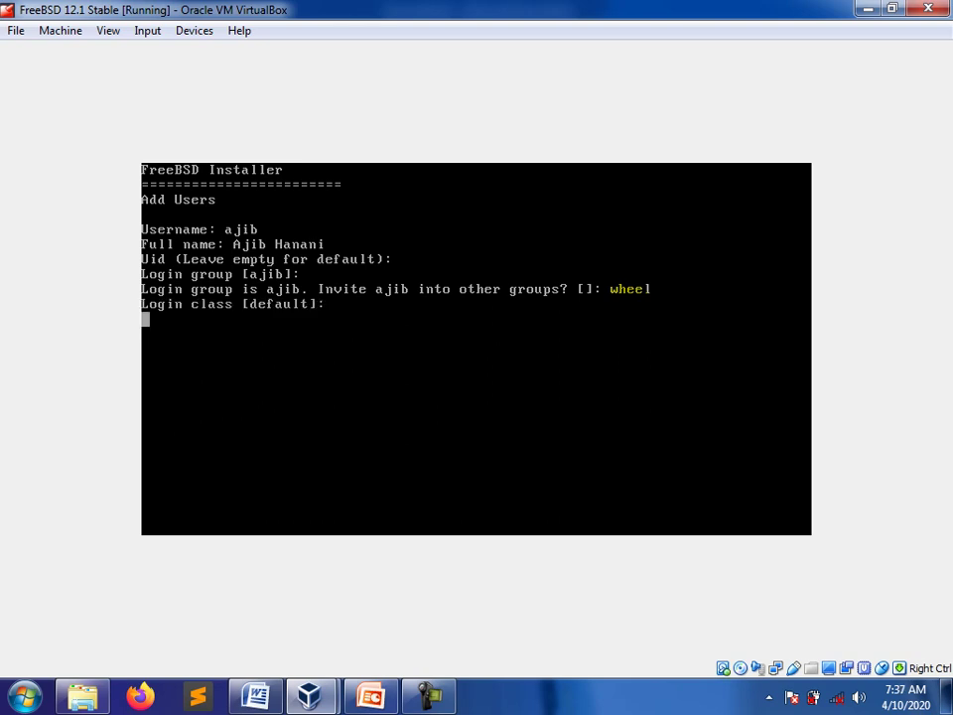
key("Return")
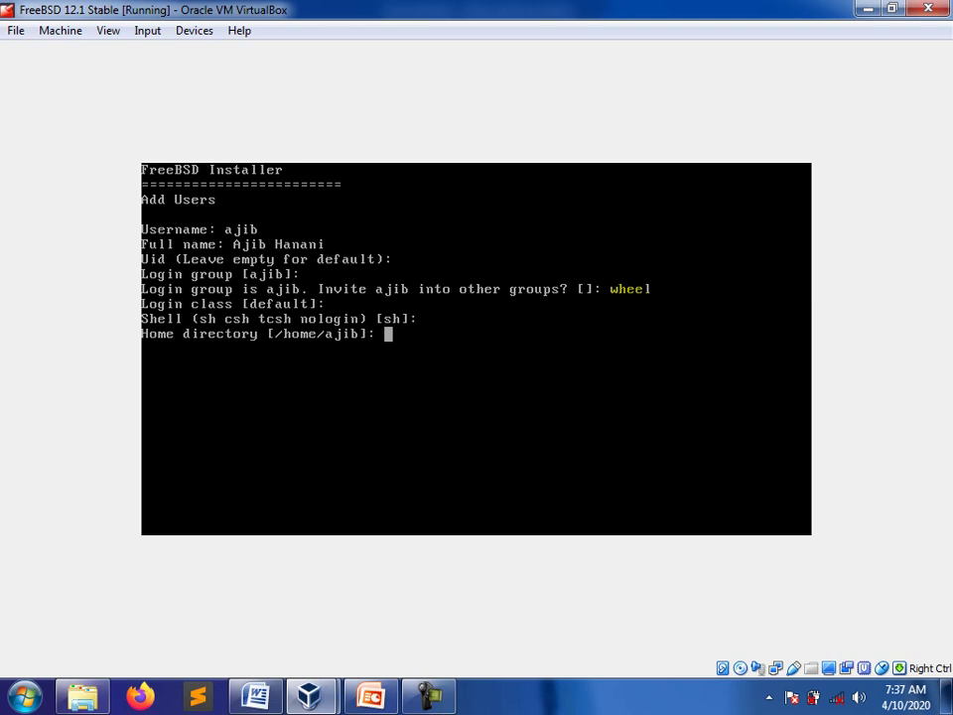
key("Return")
key("Return")
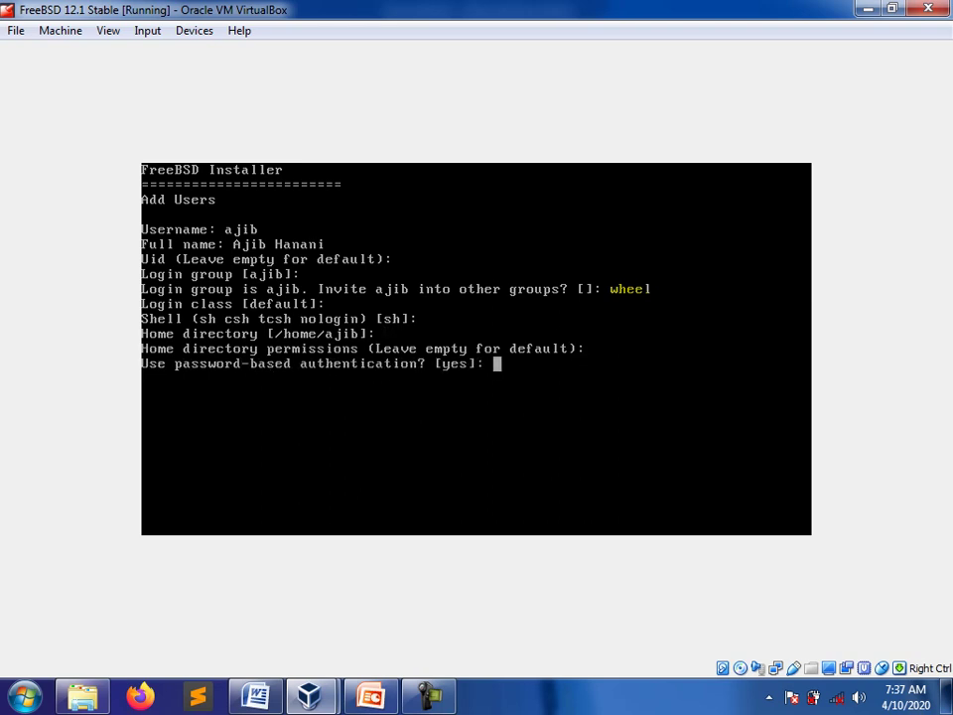
key("Return")
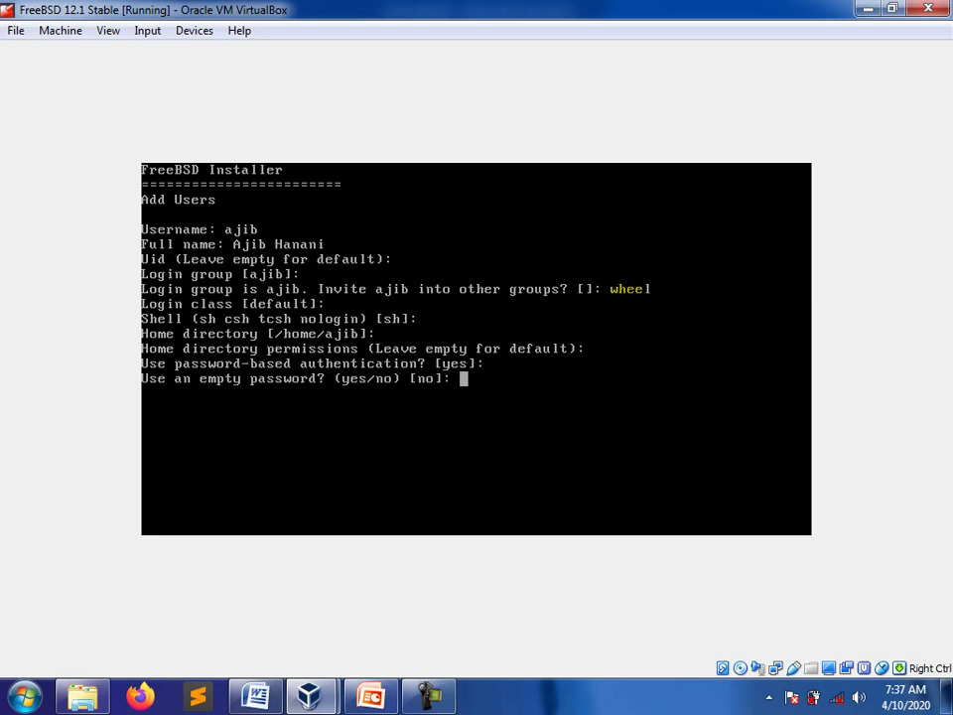
key("Return")
key("Return")
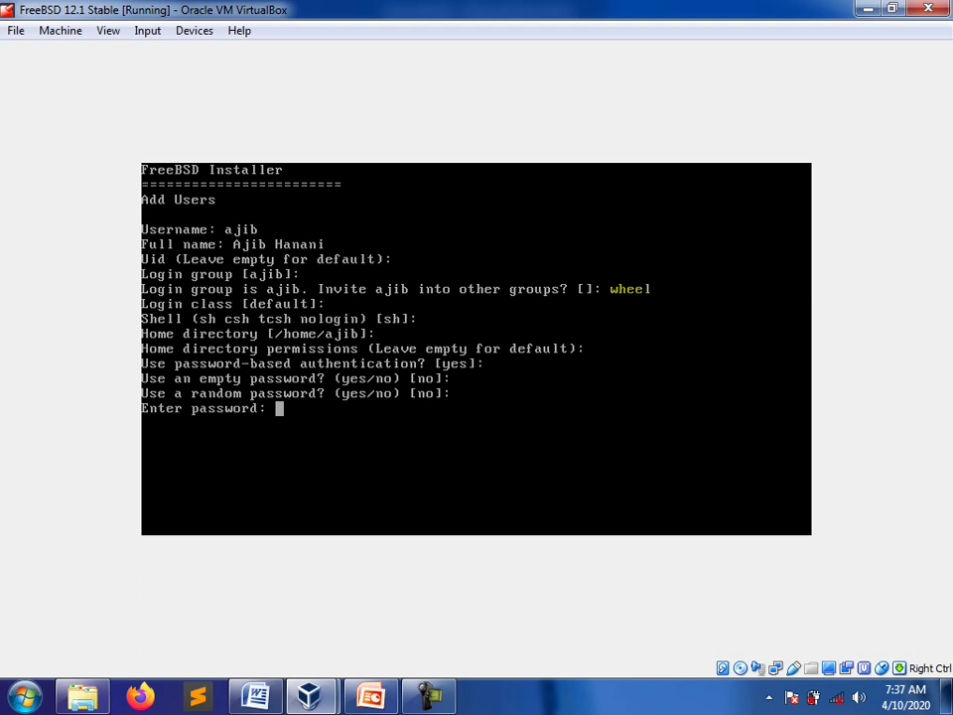
key("Return")
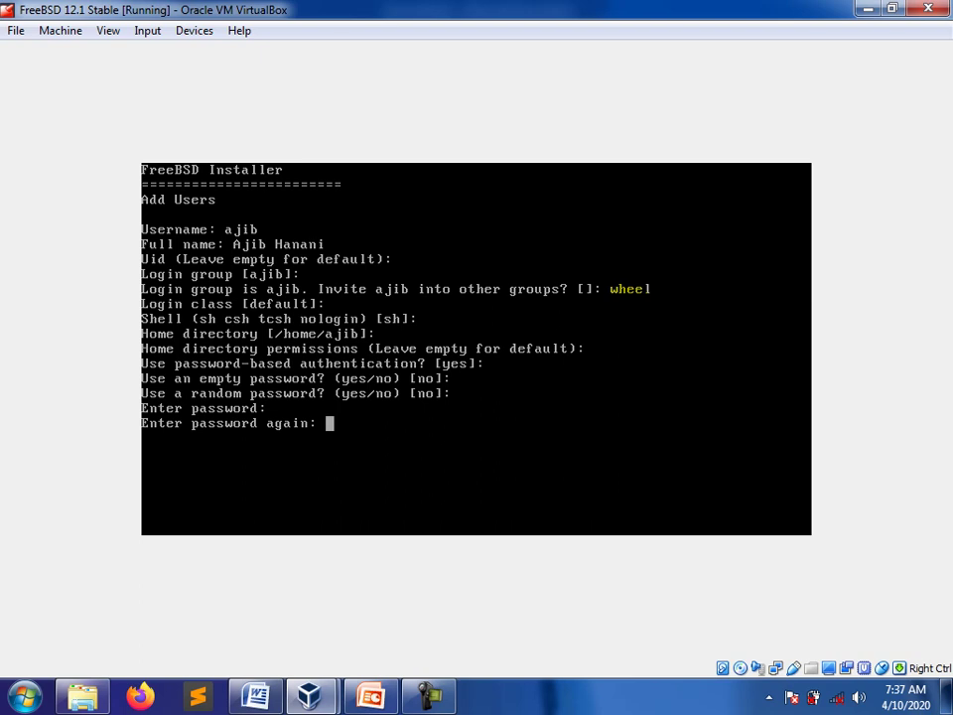
key("Return")
Step: Leave the account unlocked, confirm the user details with yes, and decline adding another user
left_click(627, 301)
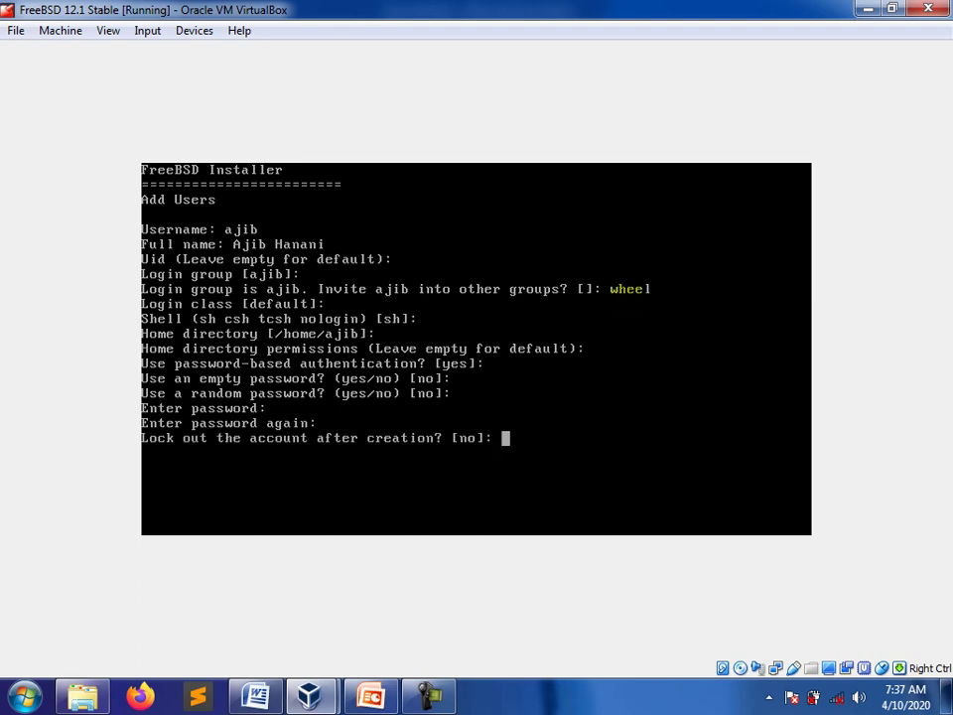
key("Return")
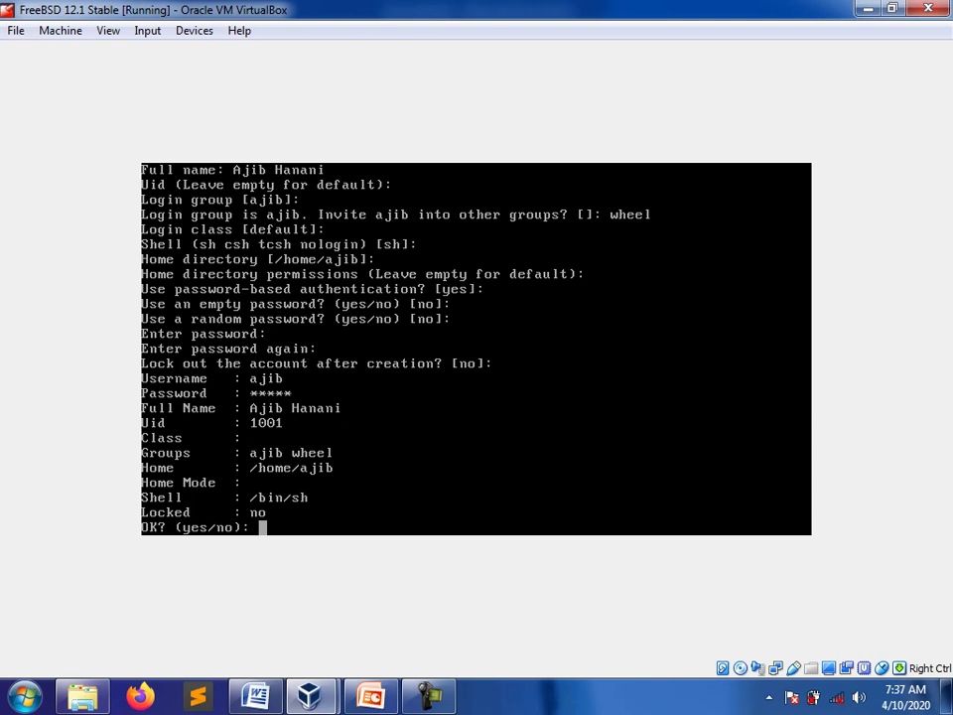
type("yes")
key("Return")
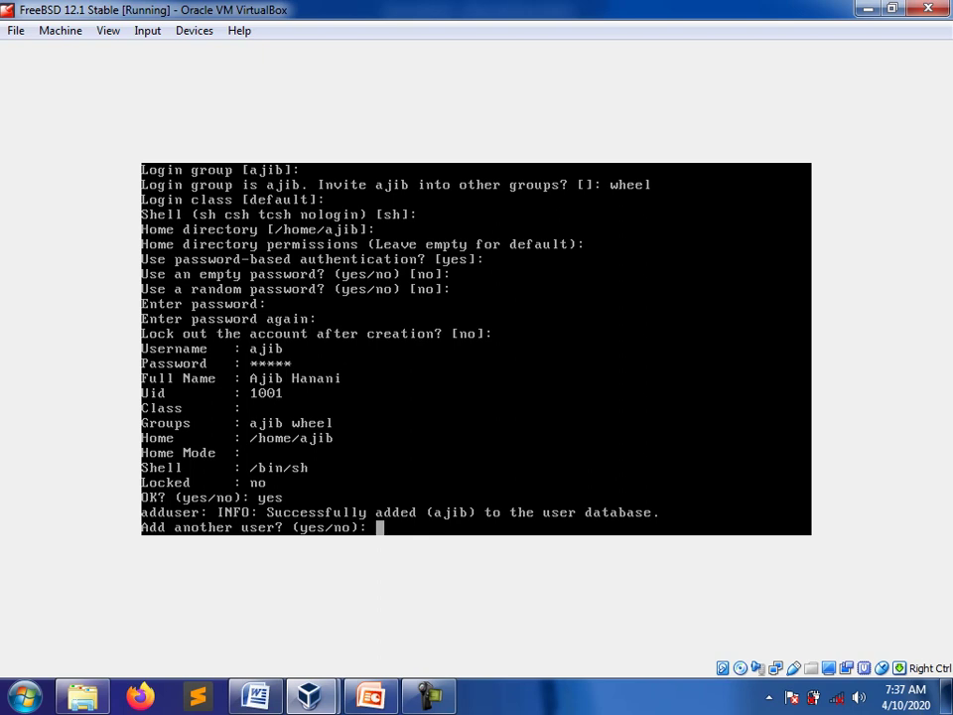
type("no")
key("Return")
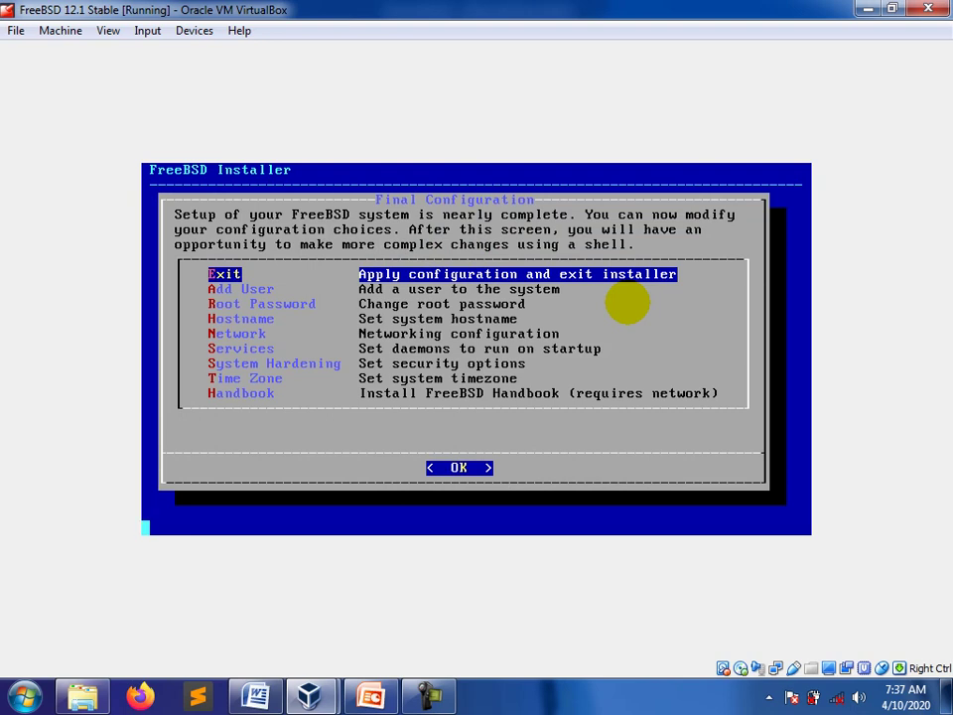
Step: Exit the installer and choose Yes to open a shell in the new system
key("Return")
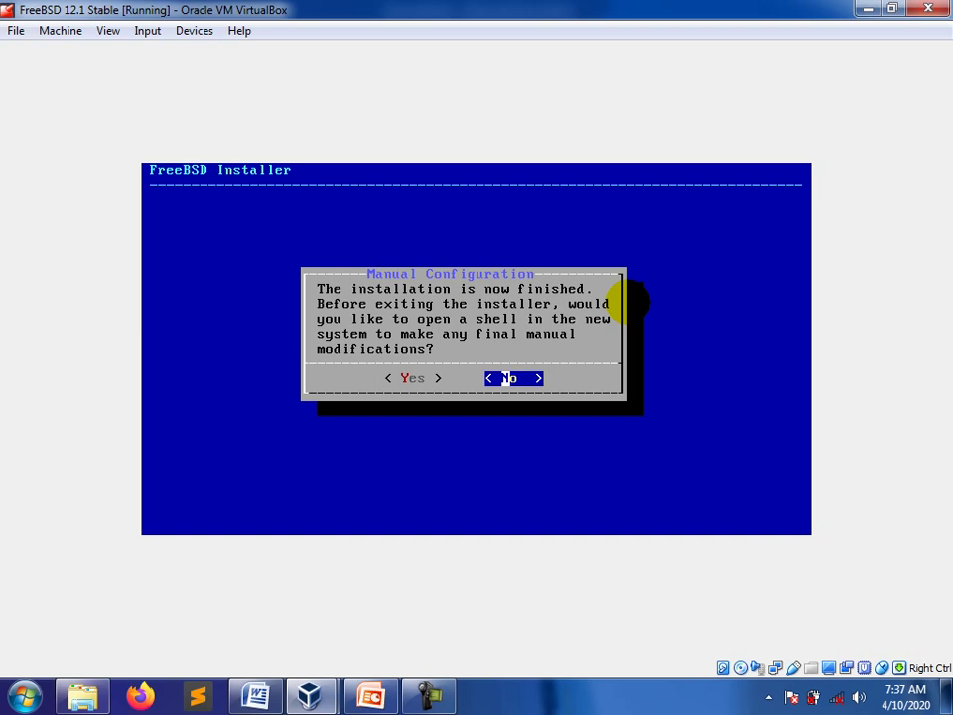
key("Left")
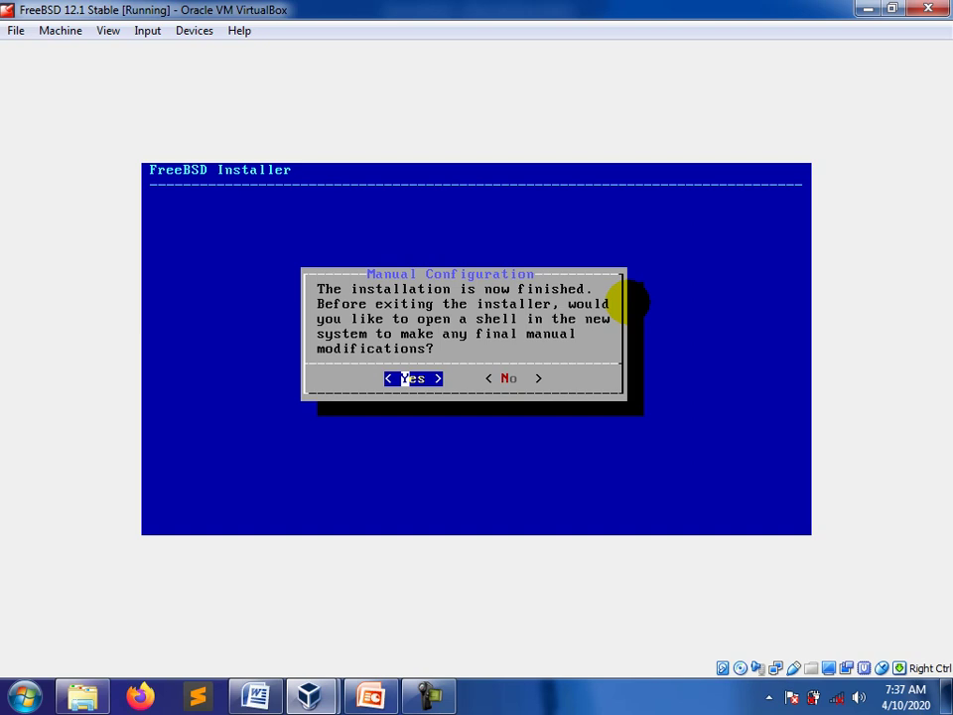
key("Right")
key("Left")
key("Return")
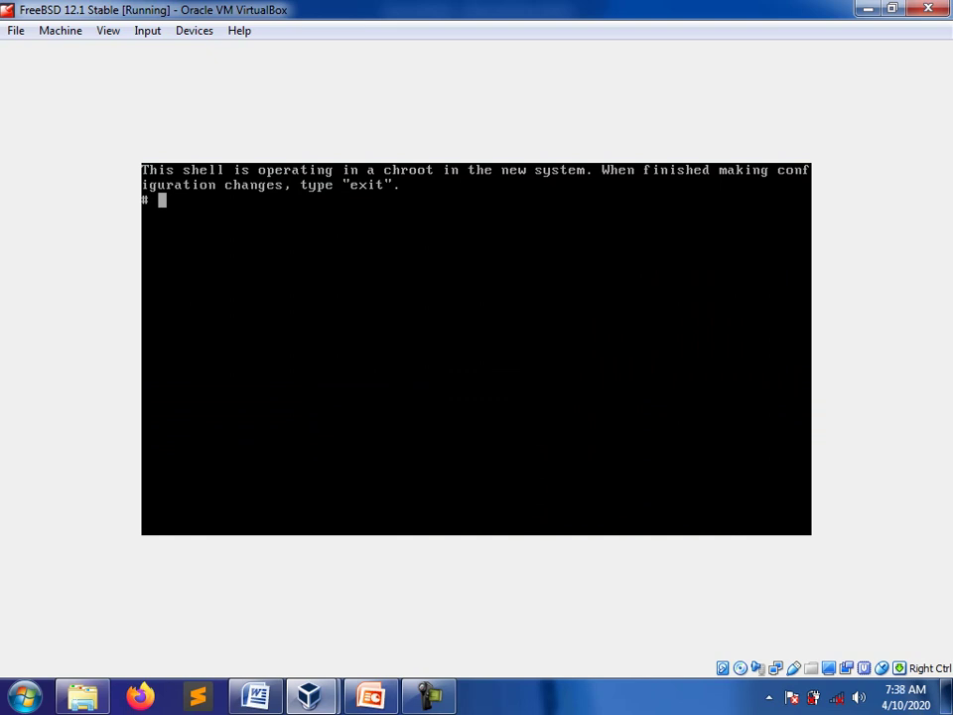
Step: Run 'init 0' in the shell to halt the FreeBSD system
type("shutdown -p ")
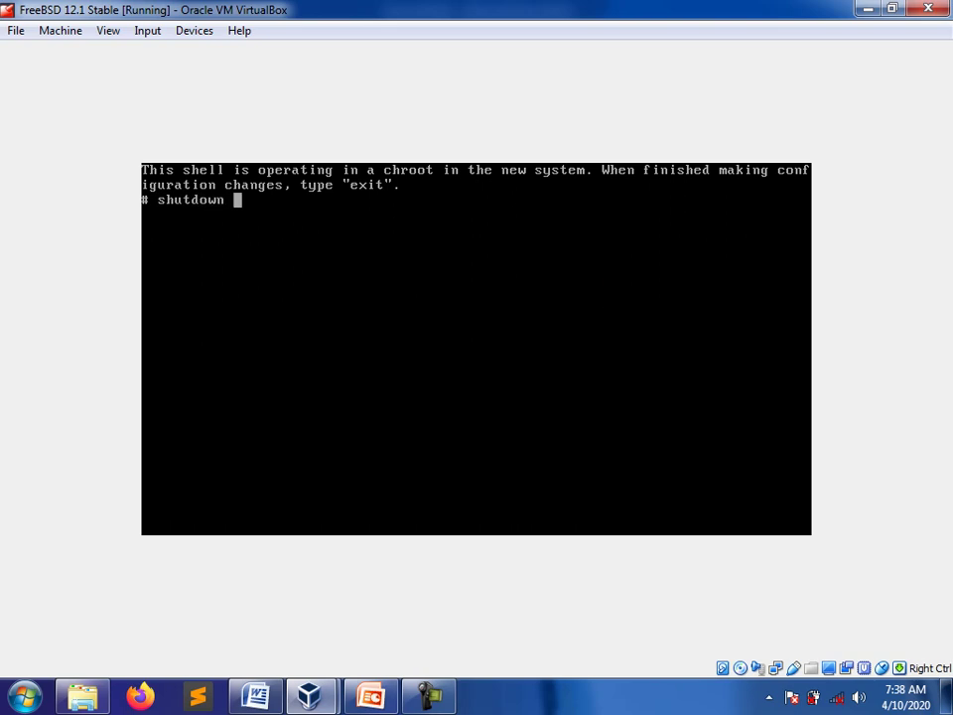
type("now")
key("BackSpace")
key("BackSpace")
key("BackSpace")
key("BackSpace")
key("BackSpace")
key("BackSpace")
key("BackSpace")
key("BackSpace")
key("BackSpace")
key("BackSpace")
key("BackSpace")
key("BackSpace")
key("BackSpace")
key("BackSpace")
key("BackSpace")
type("init 0")
key("Return")
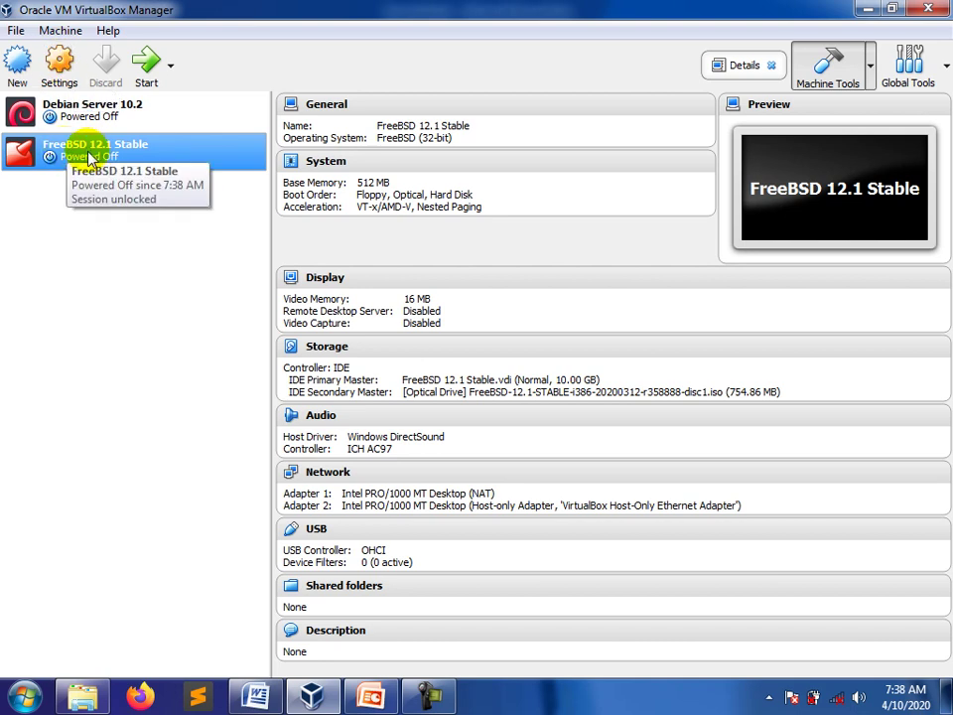
Step: Remove the FreeBSD ISO from the optical drive in Storage settings, then start the VM headless
left_click(60, 65)
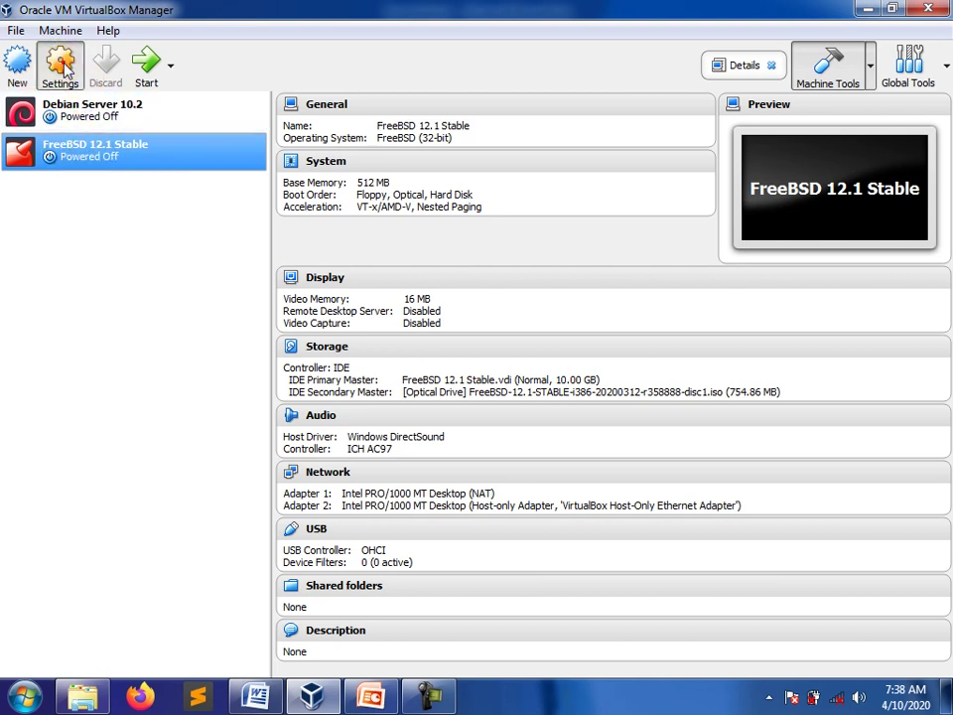
left_click(244, 256)
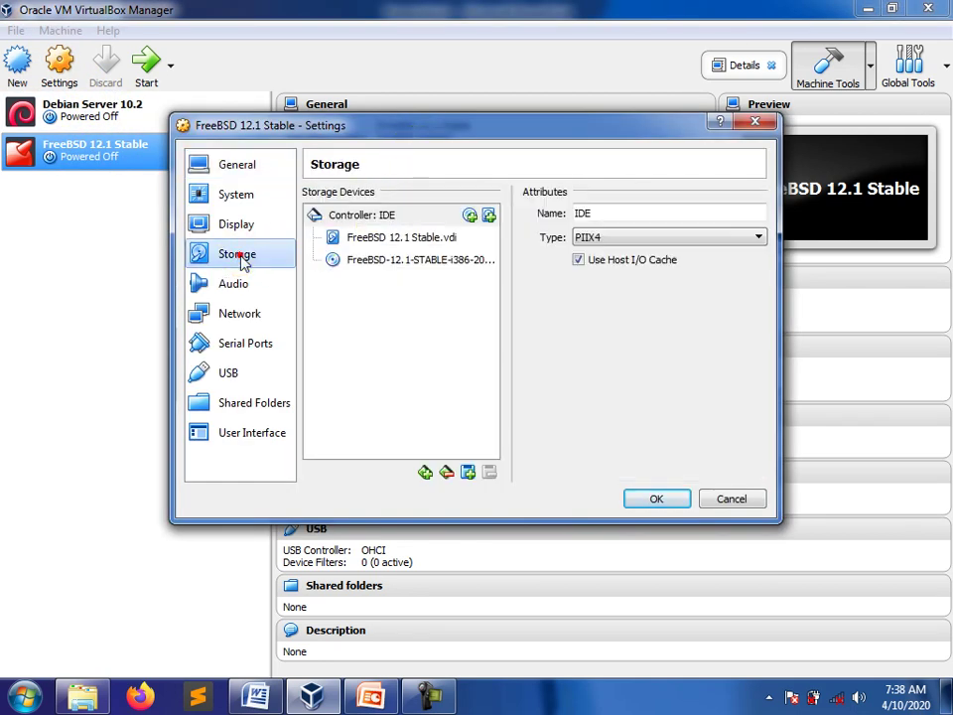
left_click(337, 259)
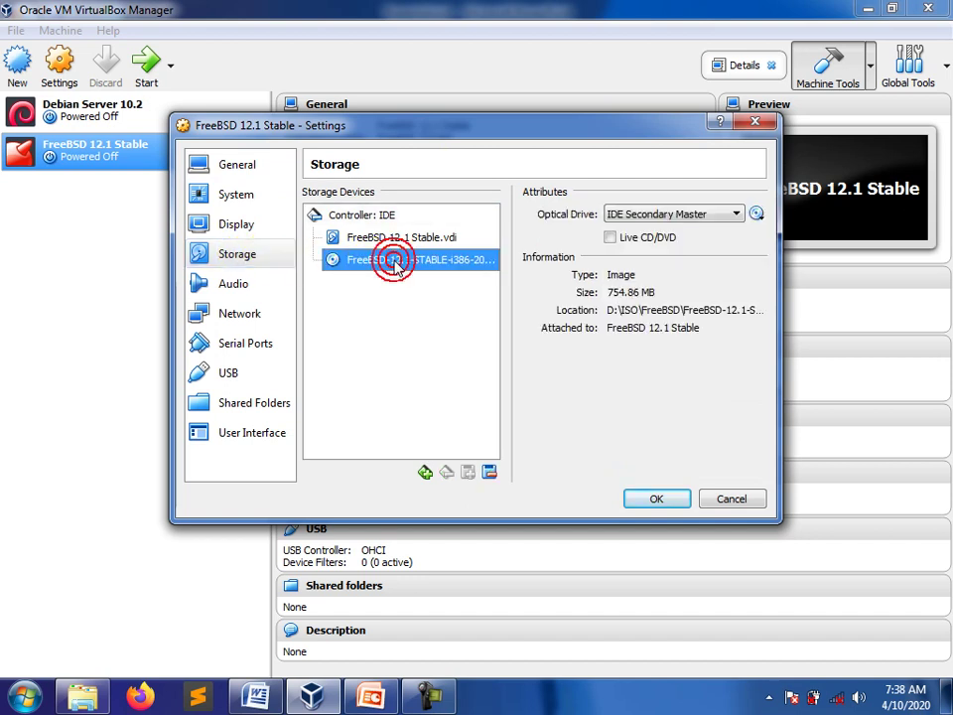
left_click(758, 213)
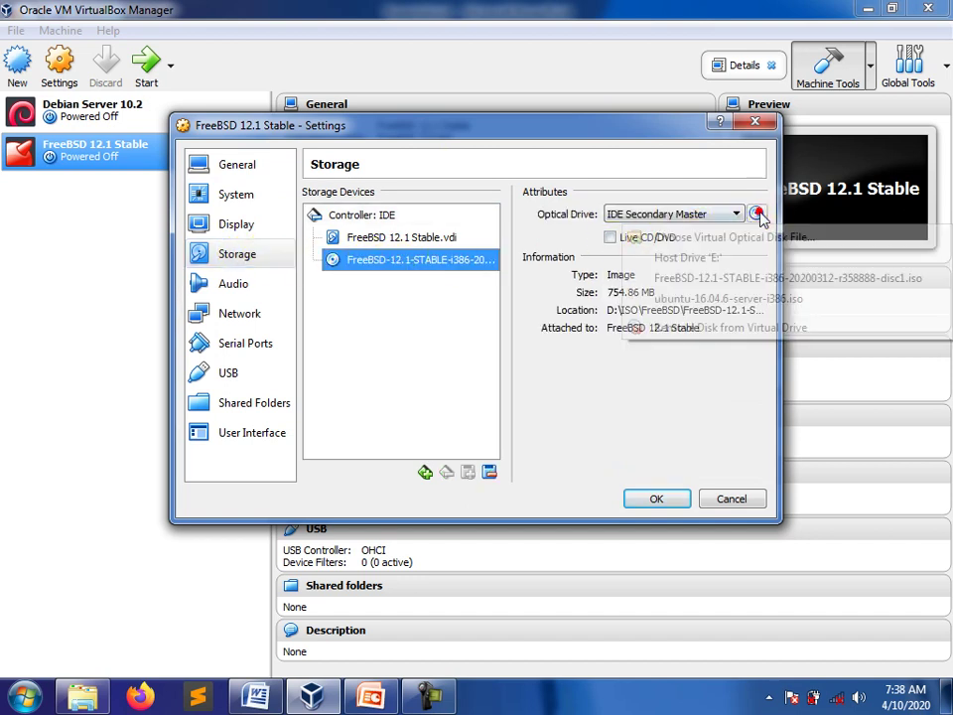
left_click(742, 335)
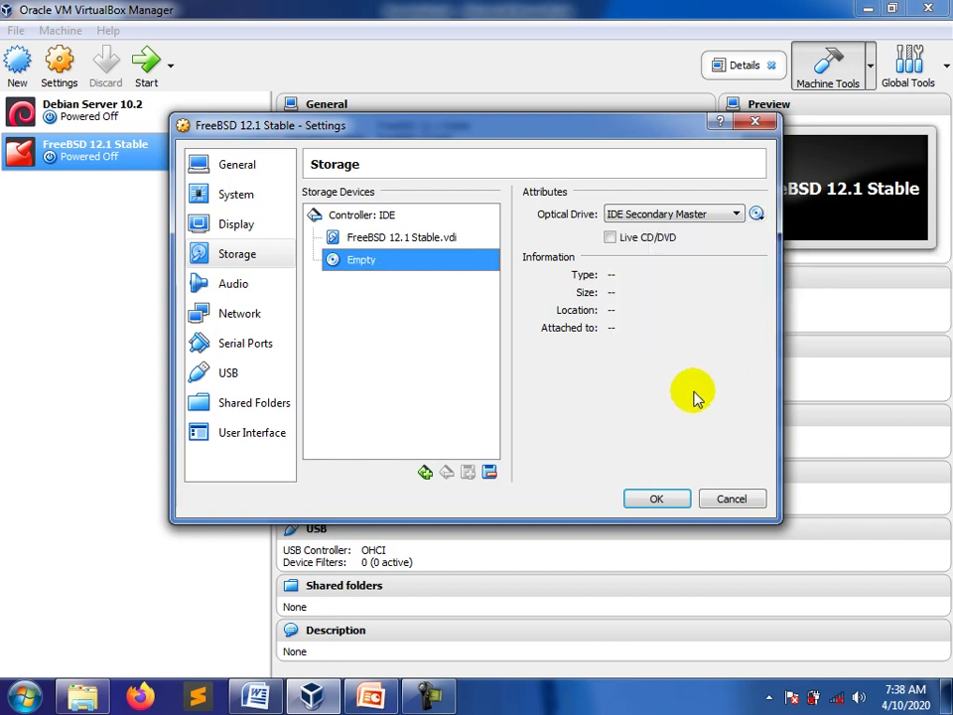
left_click(661, 499)
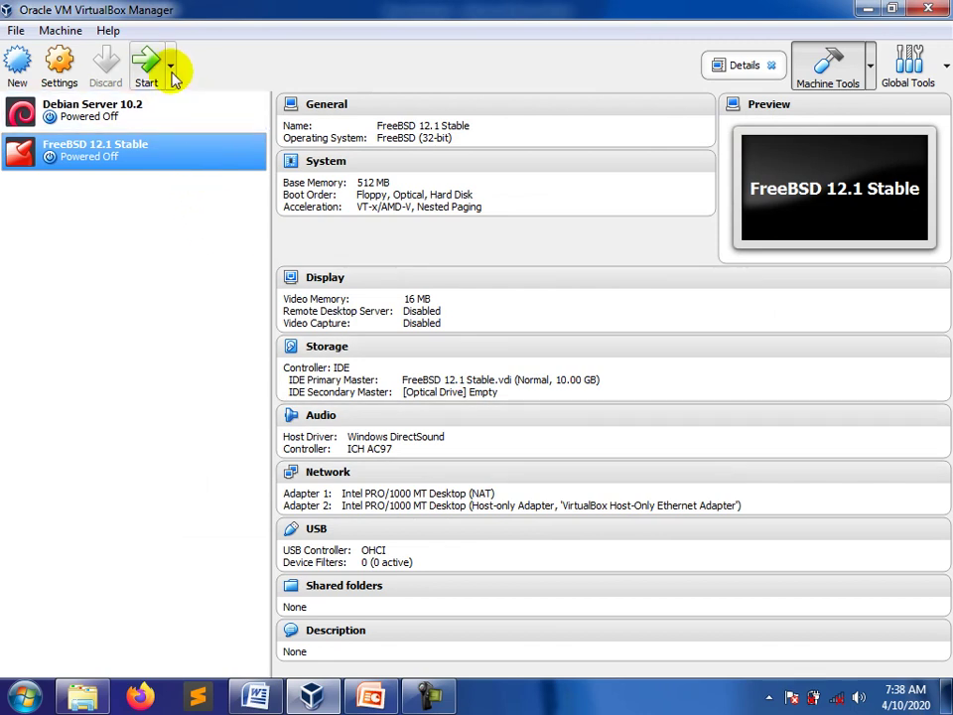
left_click(172, 69)
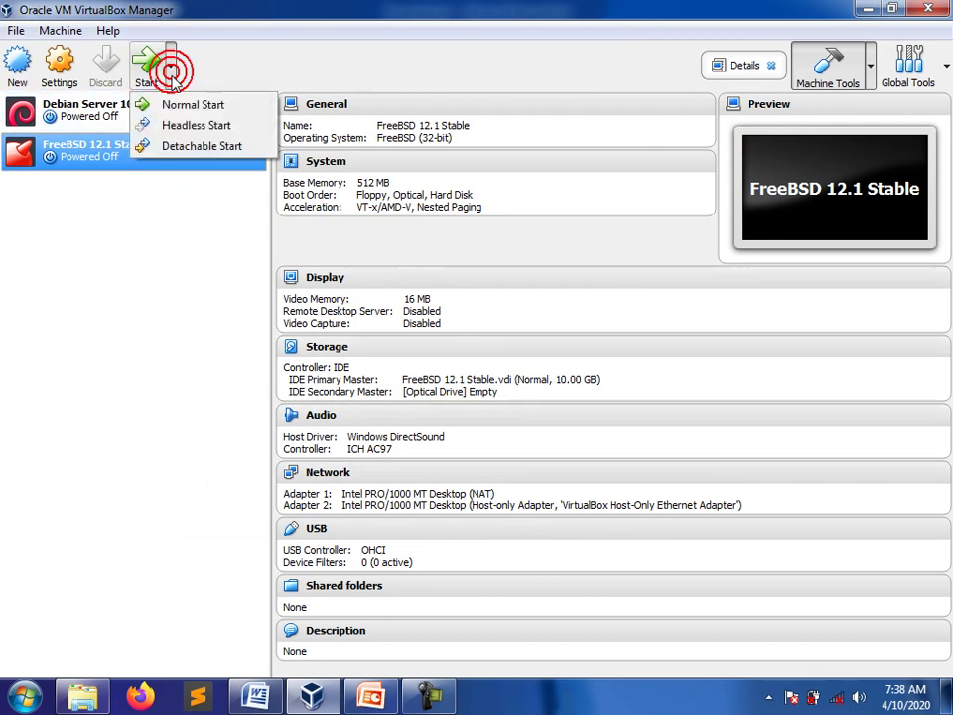
left_click(234, 123)
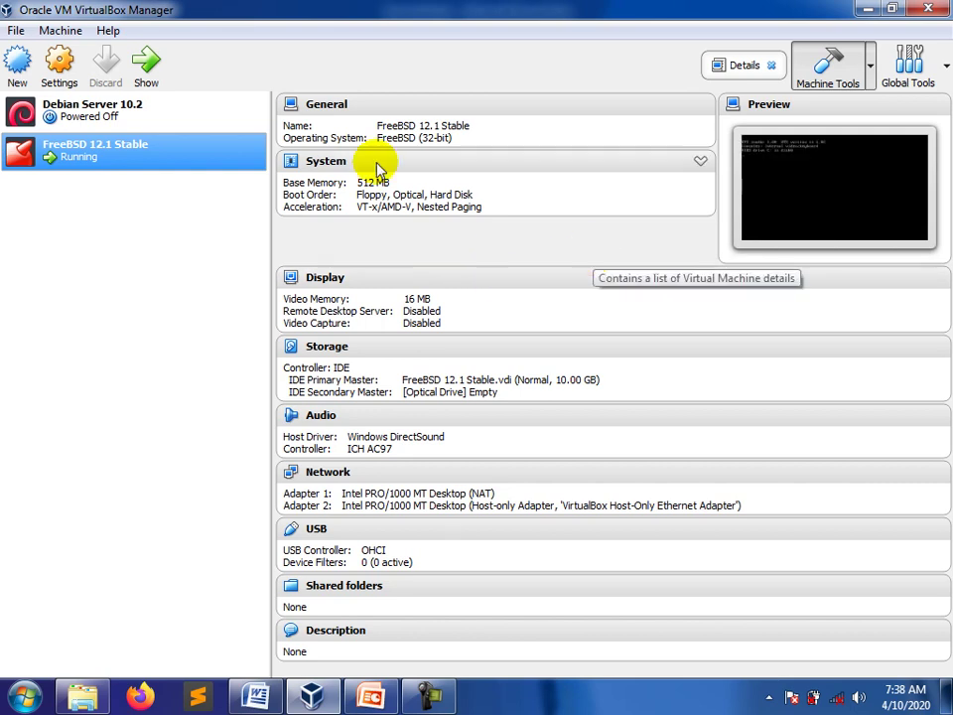
Step: Show the running FreeBSD VM's console and maximize its window while it boots to the login prompt
left_click(146, 67)
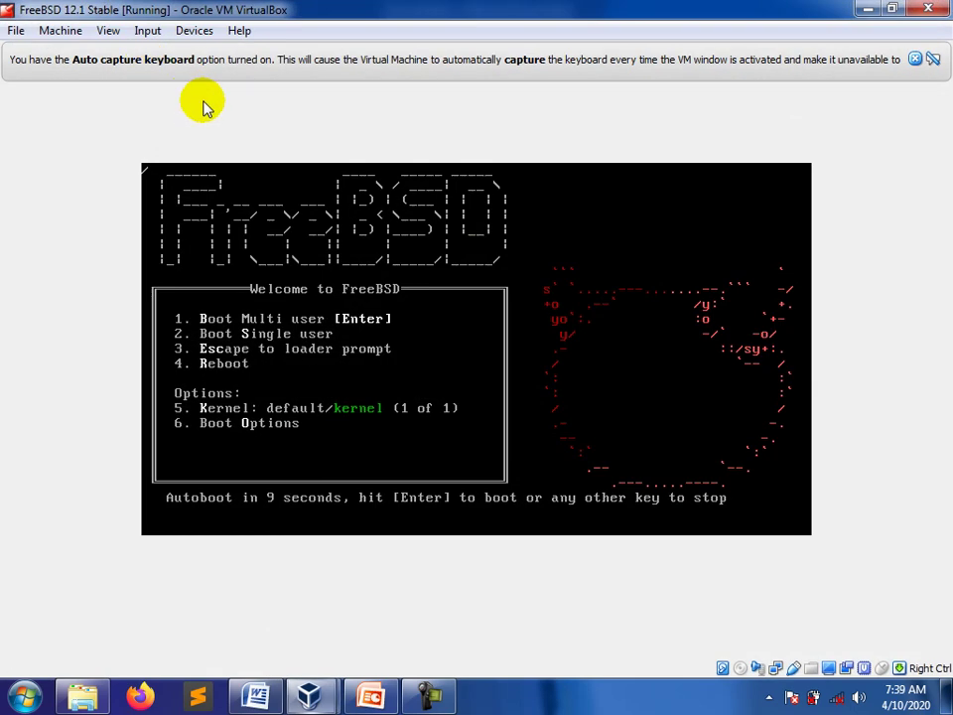
left_click(915, 58)
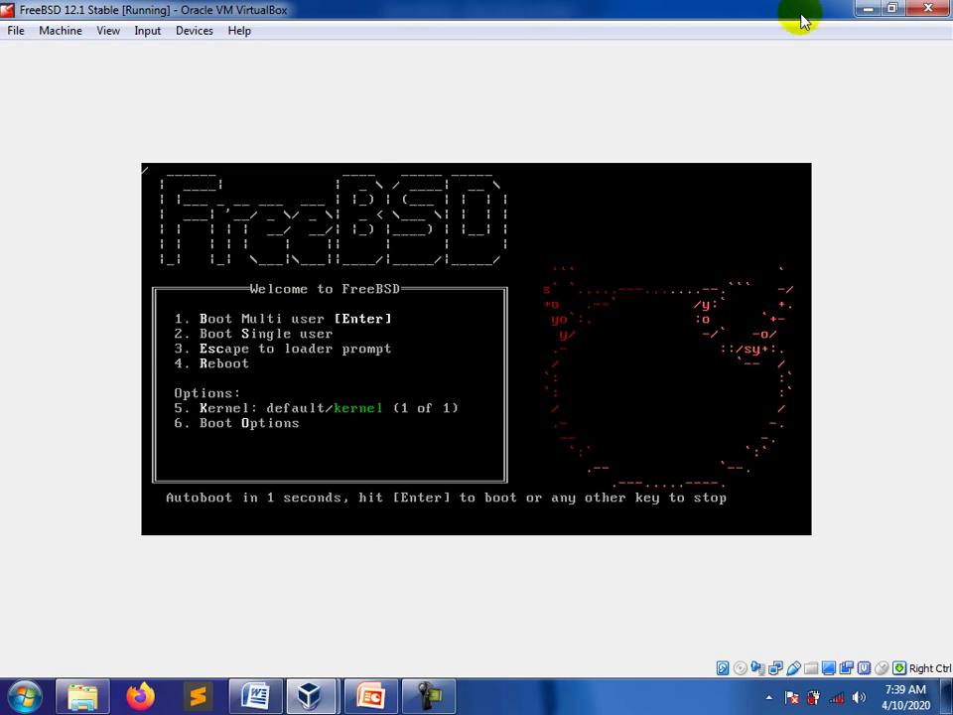
left_click(891, 9)
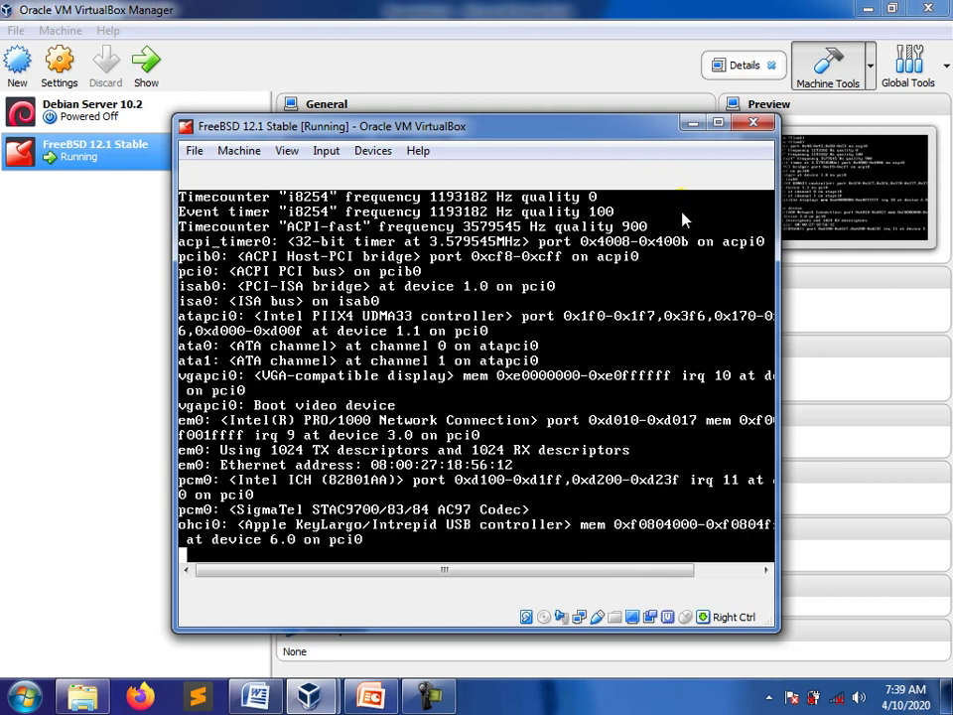
left_click(717, 122)
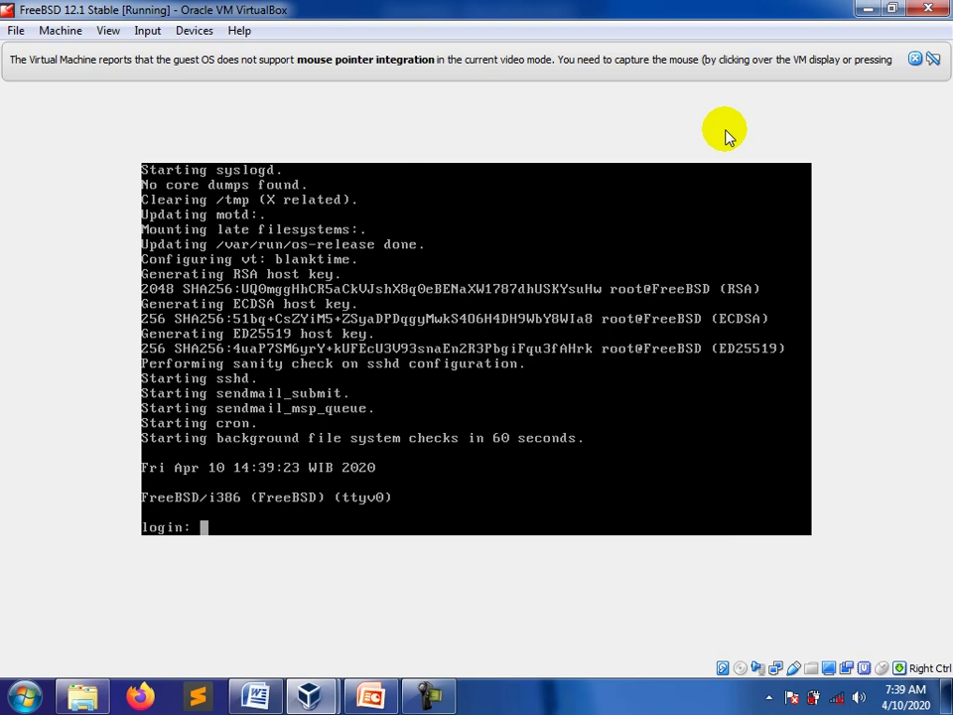
Step: Log in to FreeBSD with the new user's name and password
type("ajib")
key("Return")
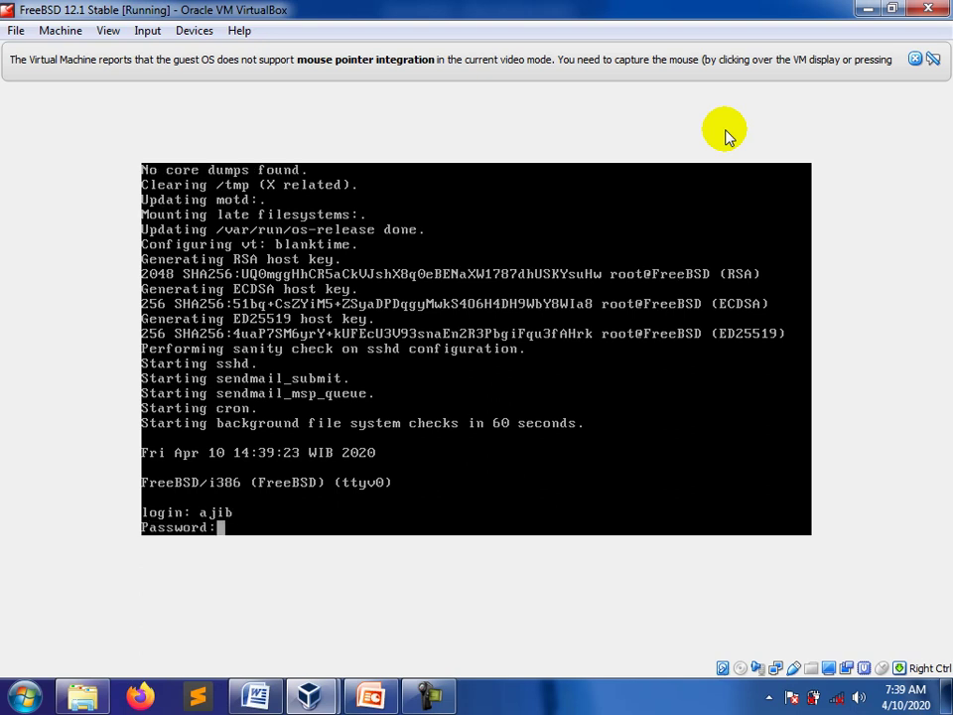
key("Return")
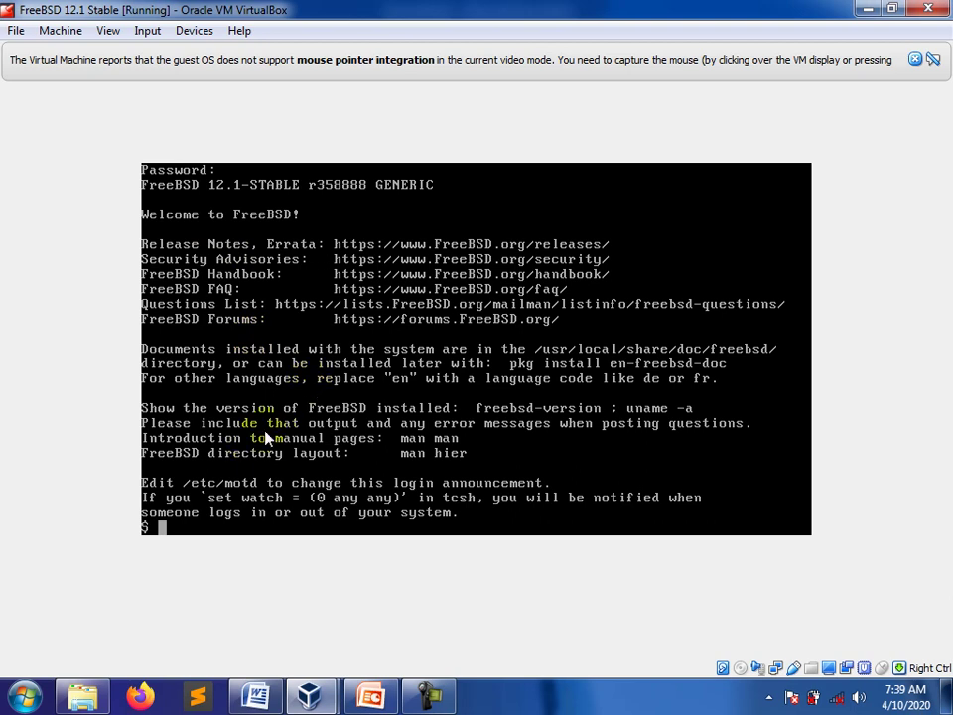
Step: Switch to root with su and the root password, then power off with 'shutdown -p now'
type("su")
key("Return")
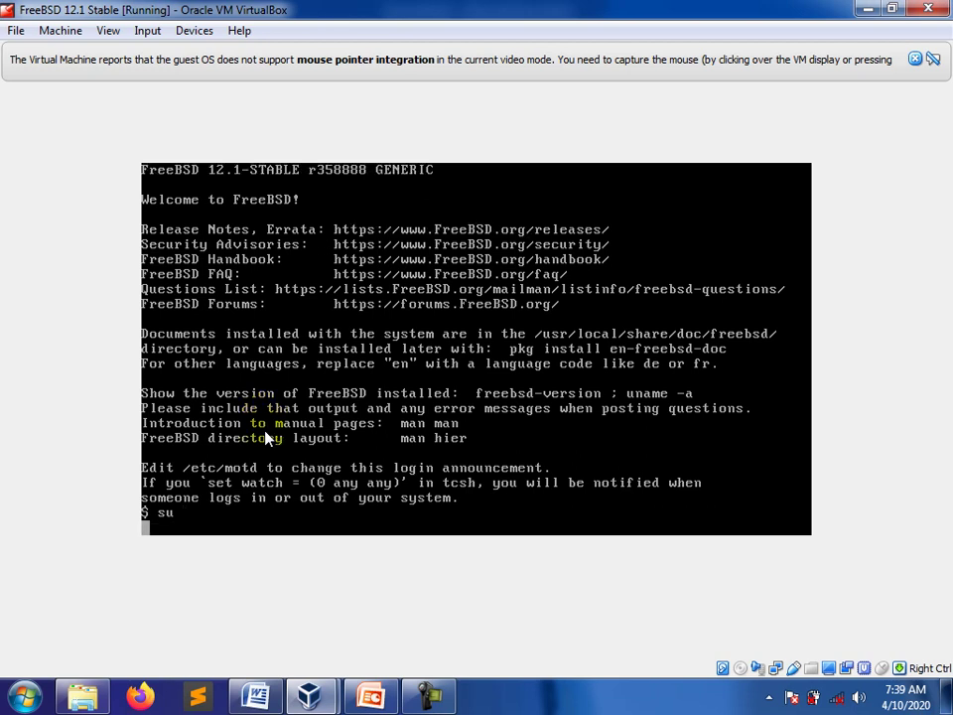
left_click(135, 510)
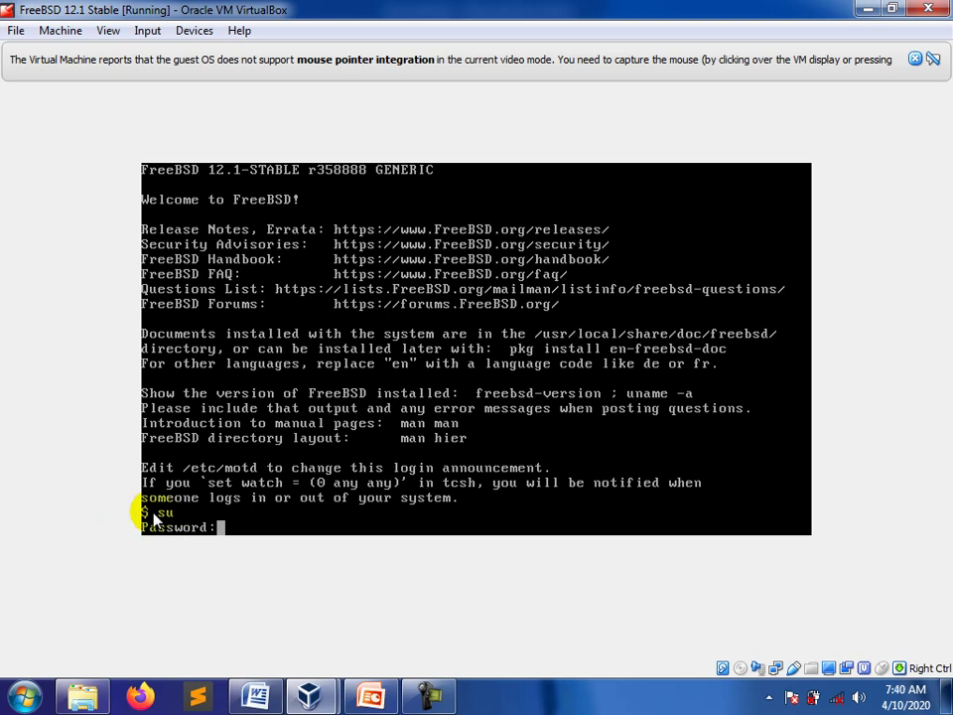
left_click(302, 532)
key("Return")
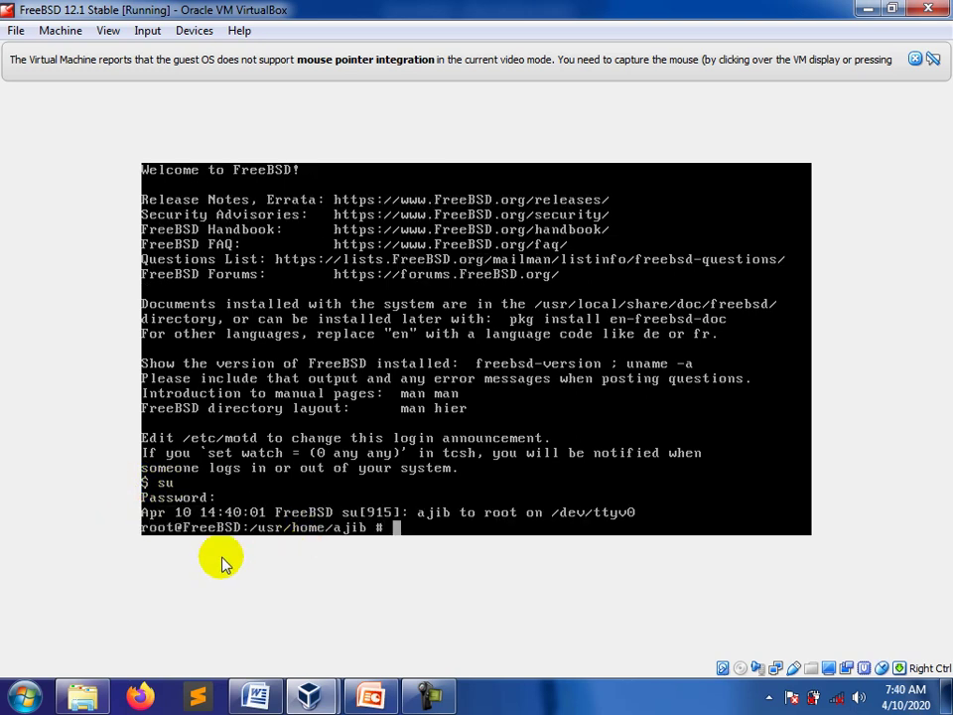
left_click(419, 511)
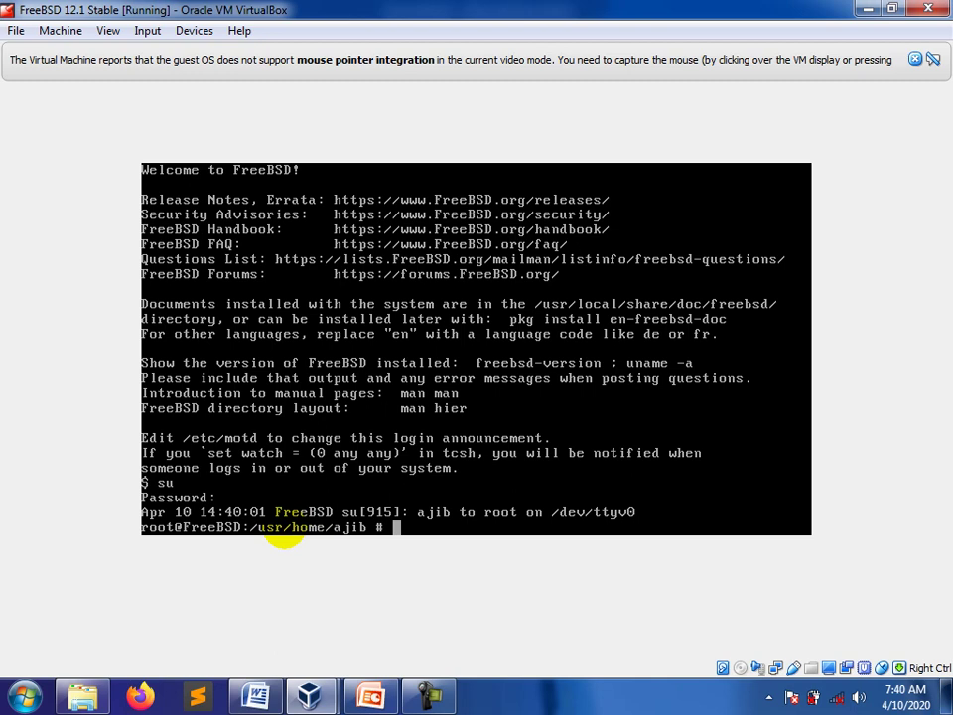
type("shutdown -")
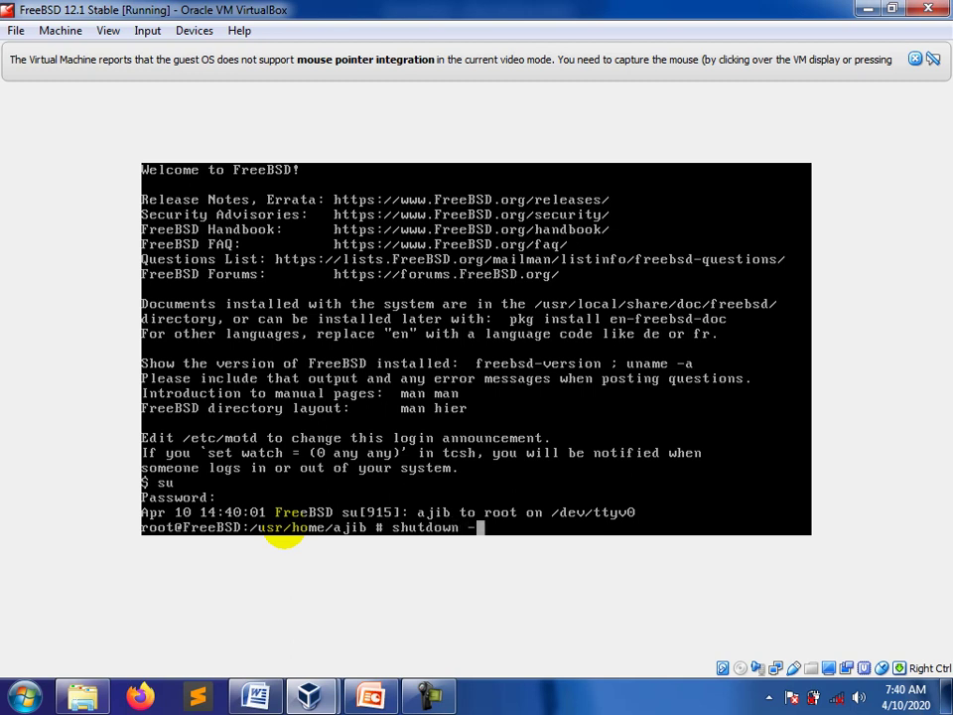
type("p now")
key("Return")
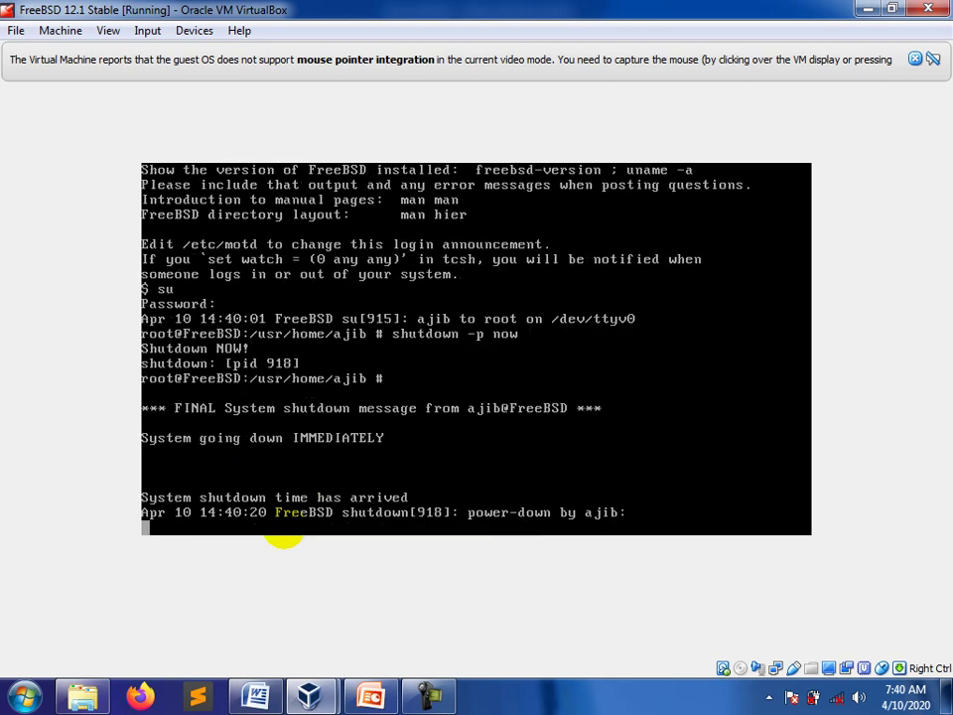